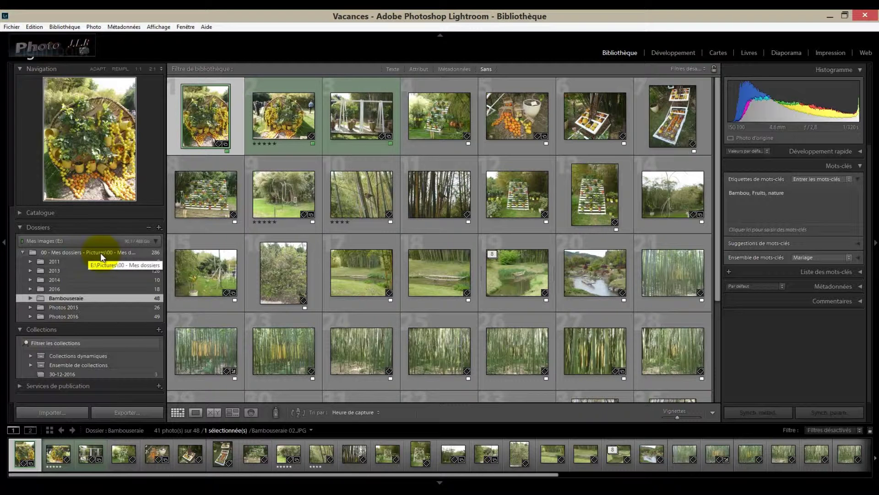
# Show the metadata filter for the 00 - Mes dossiers folder and set its first column to Type de fichier.
pyautogui.click(101, 254)
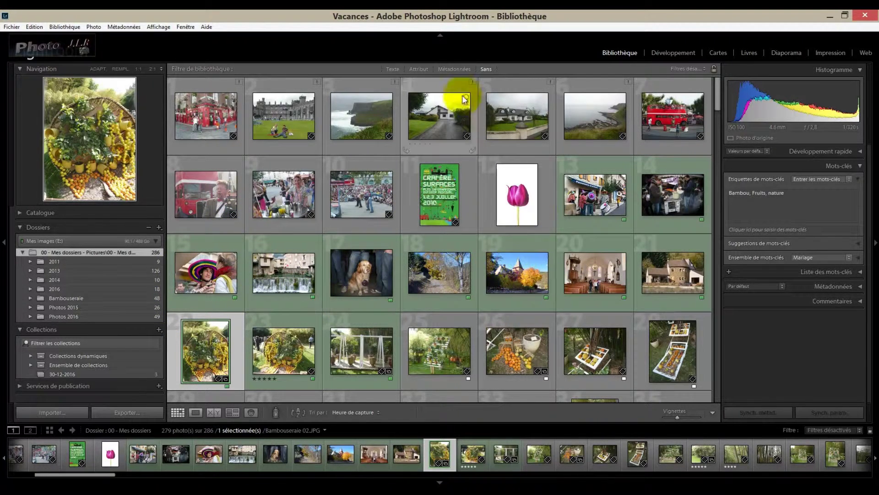
pyautogui.click(453, 70)
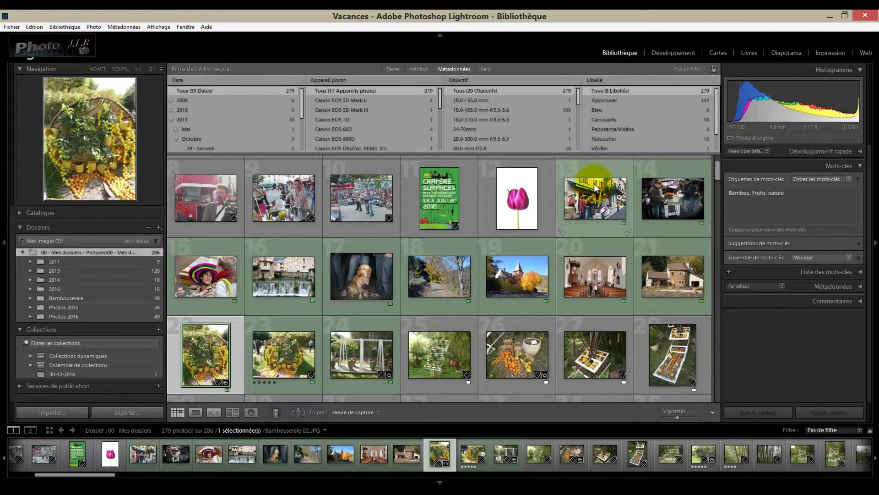
pyautogui.moveTo(597, 185)
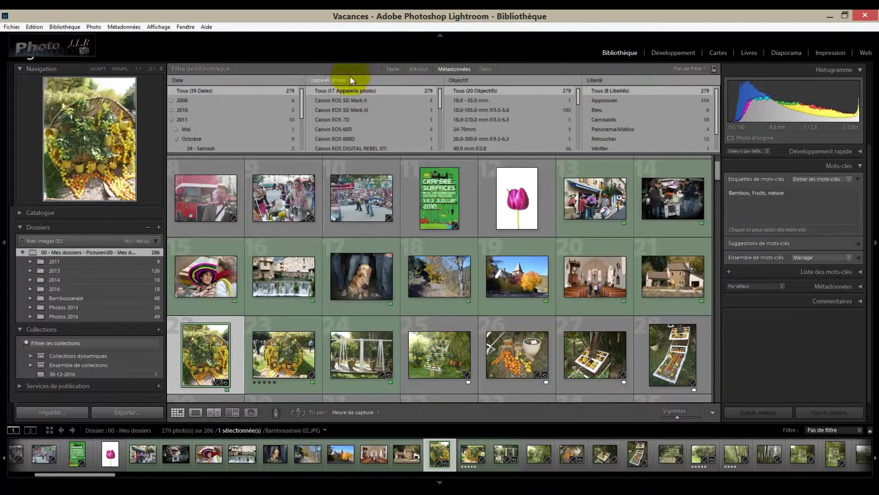
pyautogui.click(241, 78)
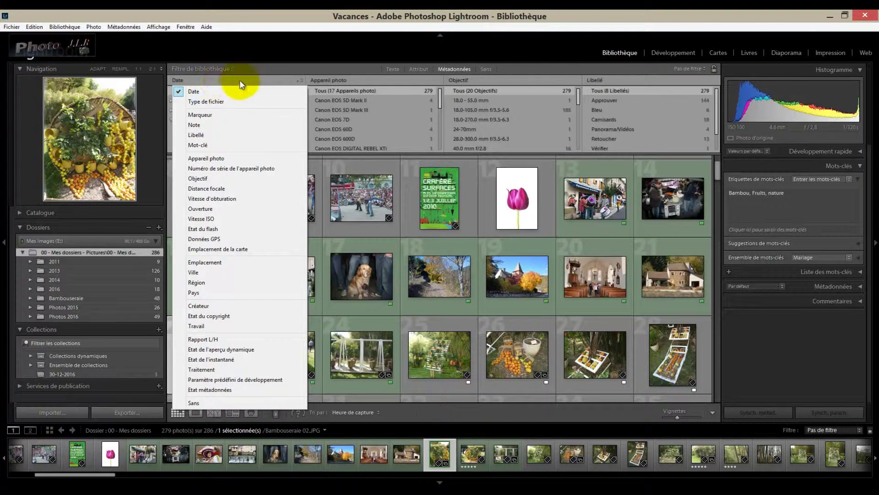
pyautogui.click(198, 100)
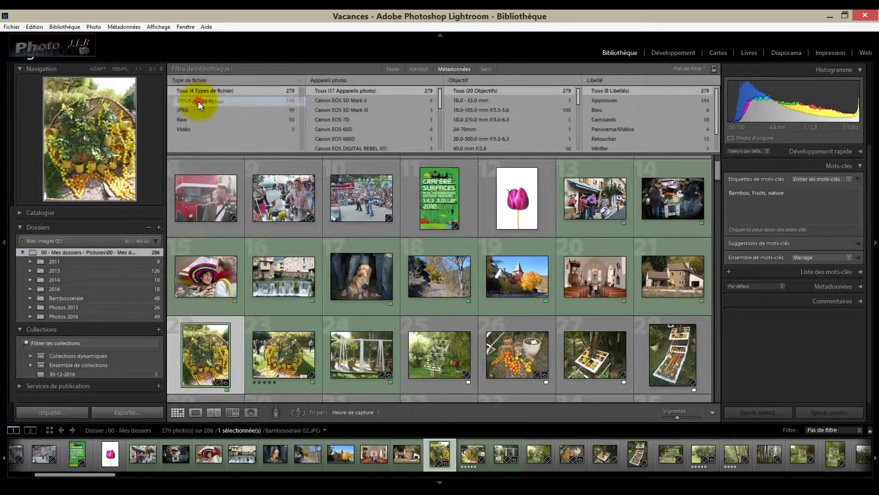
pyautogui.click(238, 79)
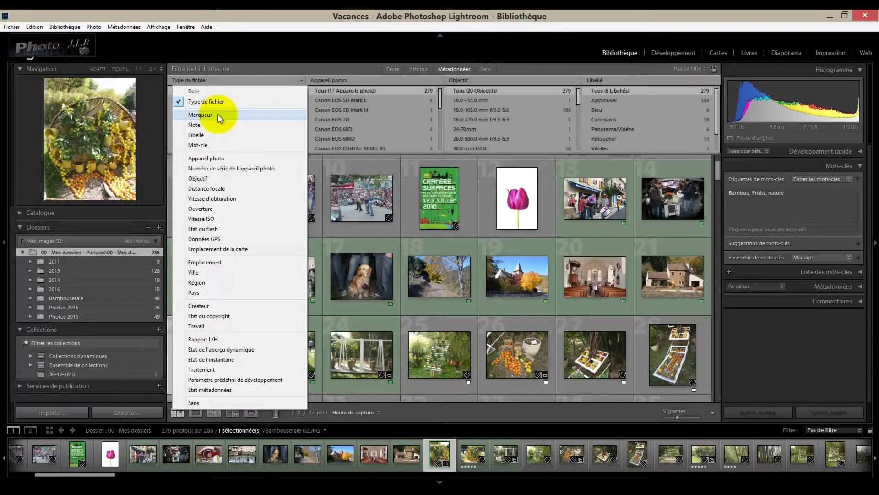
pyautogui.click(379, 79)
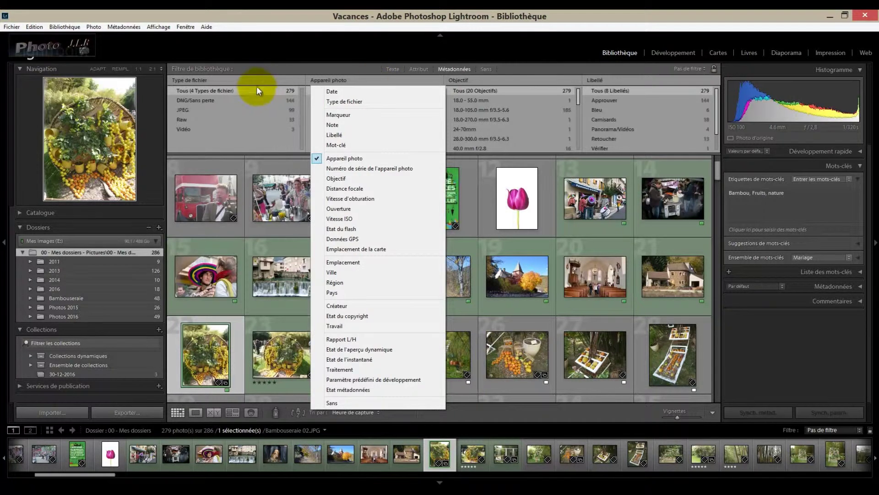
pyautogui.click(255, 81)
pyautogui.click(255, 81)
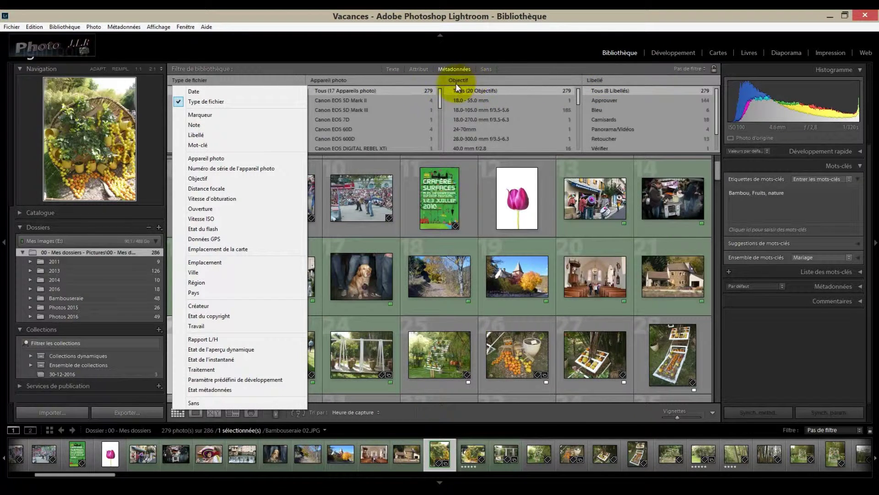
pyautogui.click(497, 79)
pyautogui.click(497, 80)
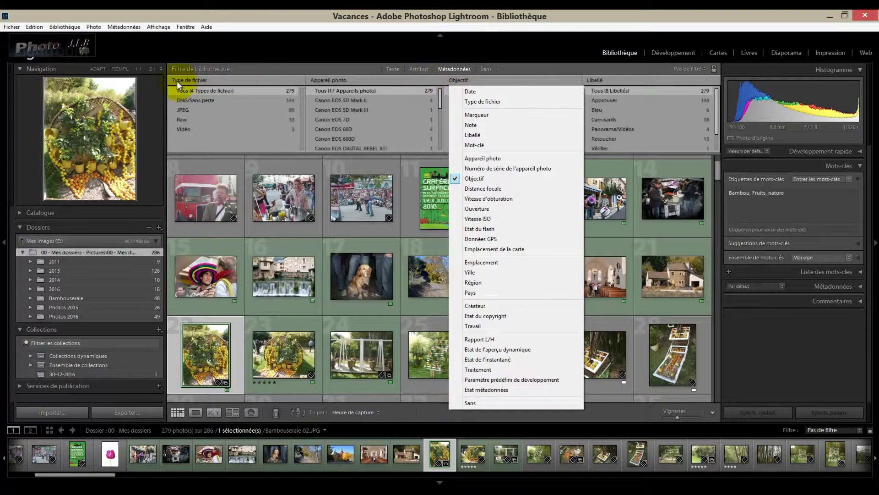
# Set the first three metadata filter columns to Objectif, Note and Mot-clé.
pyautogui.click(233, 81)
pyautogui.click(232, 81)
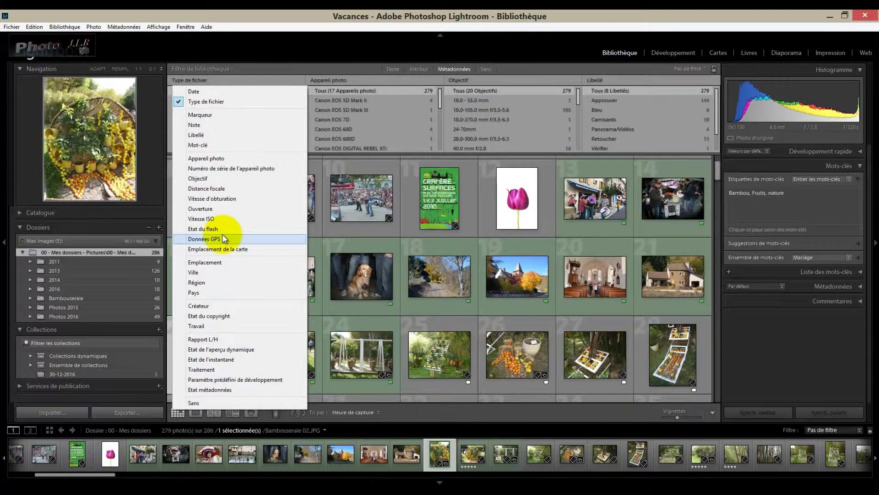
pyautogui.click(198, 178)
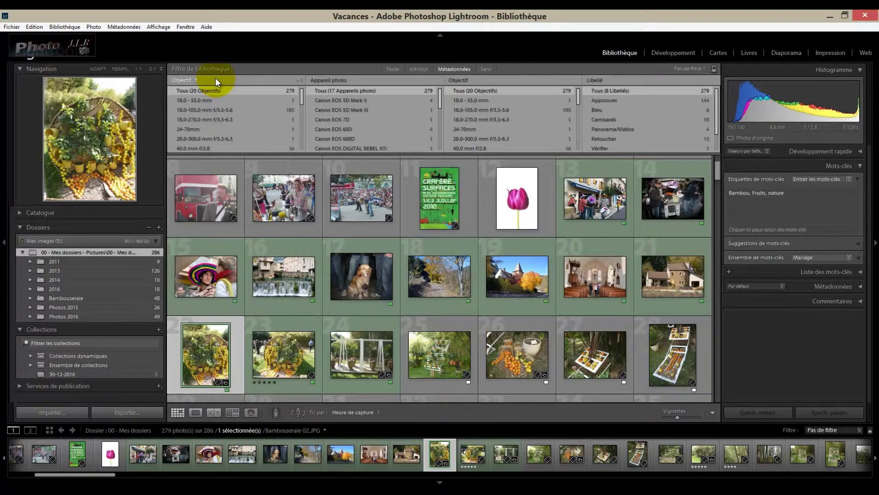
pyautogui.click(387, 80)
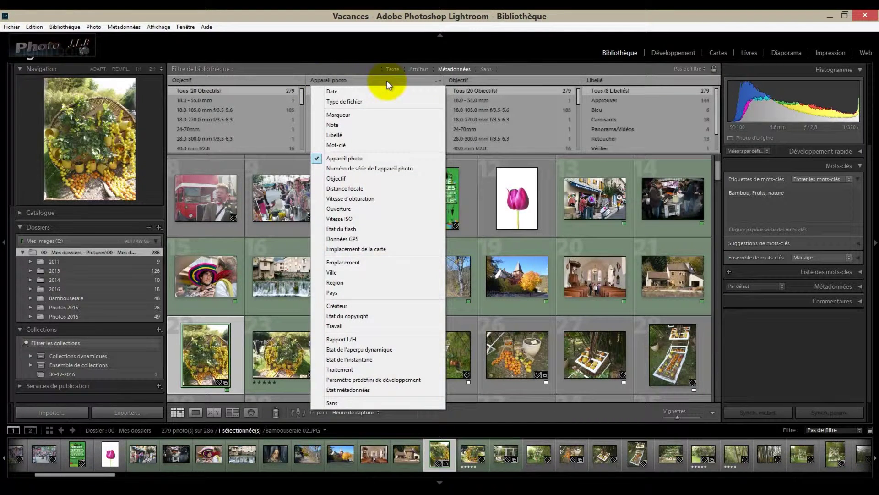
pyautogui.click(333, 125)
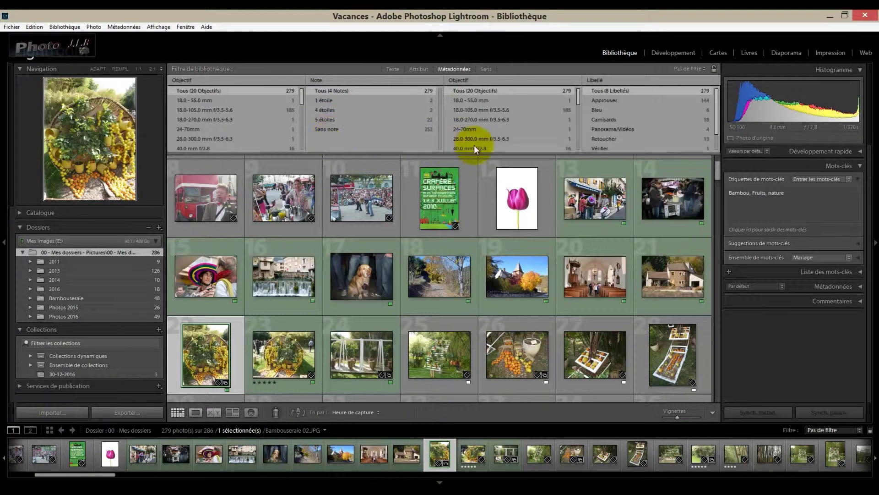
pyautogui.click(506, 81)
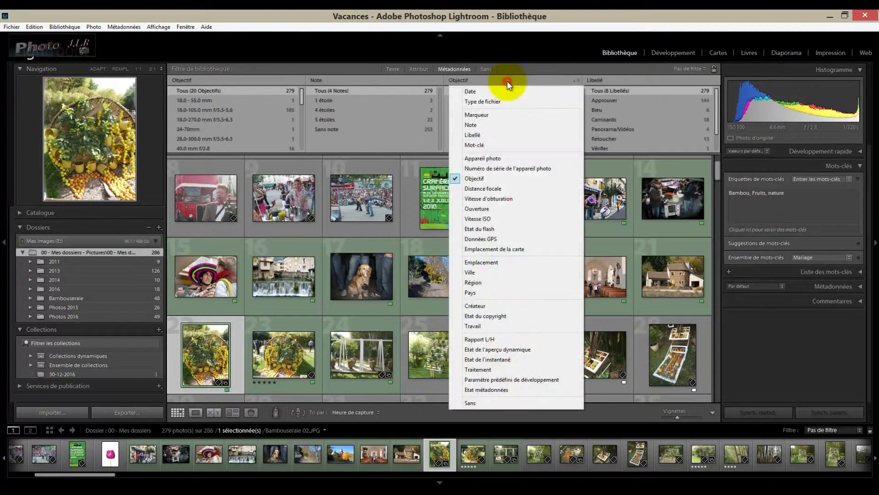
pyautogui.click(471, 144)
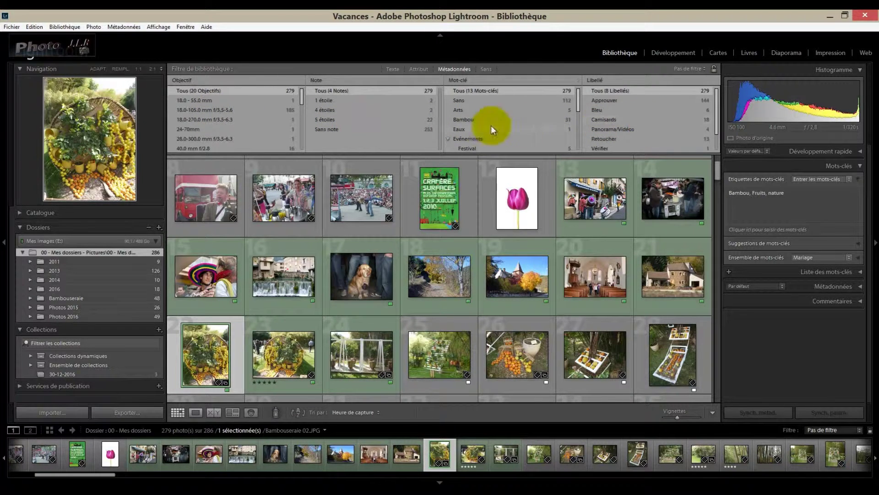
pyautogui.click(441, 81)
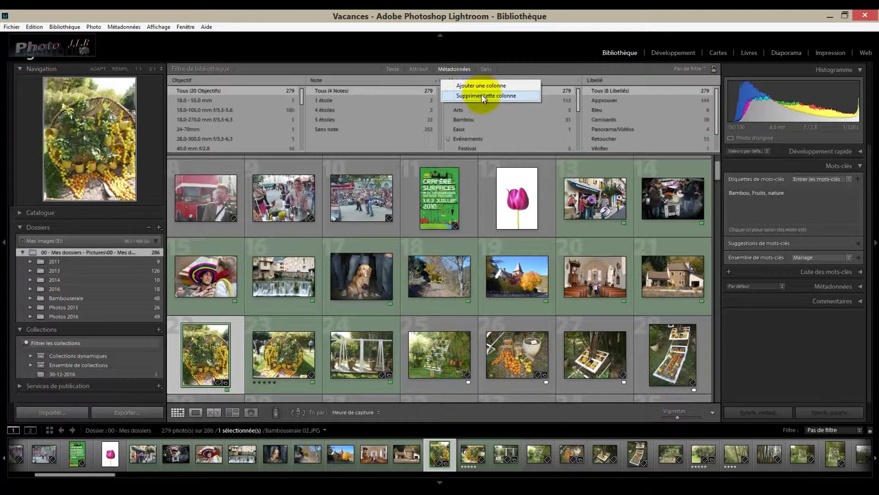
pyautogui.click(644, 90)
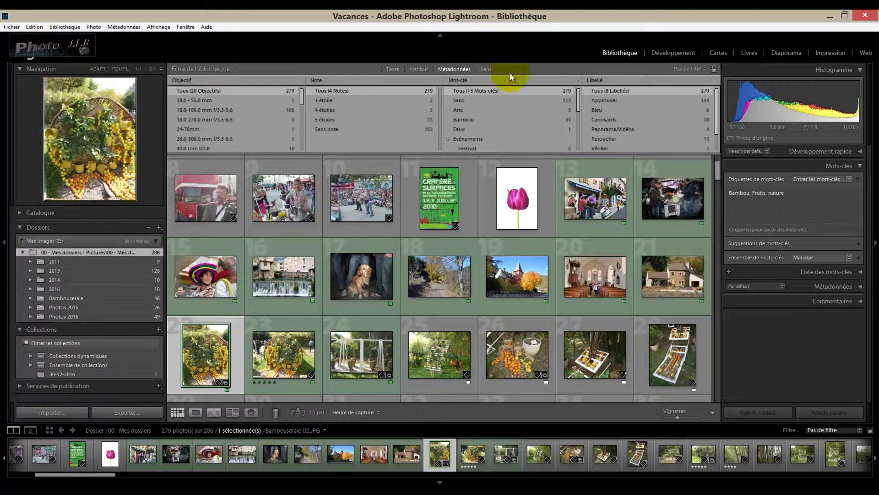
# Filter the photos by the keyword nature and expand the stack of eight photos in the grid.
pyautogui.moveTo(579, 98); pyautogui.dragTo(578, 131)
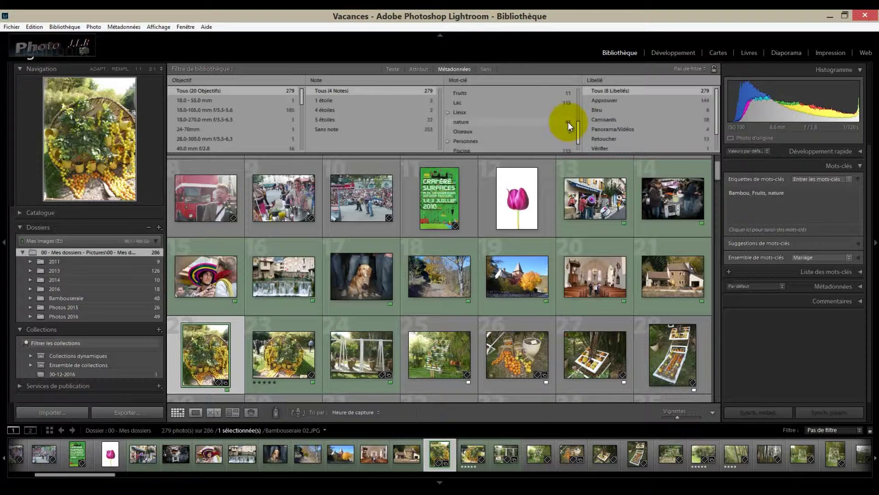
pyautogui.click(493, 121)
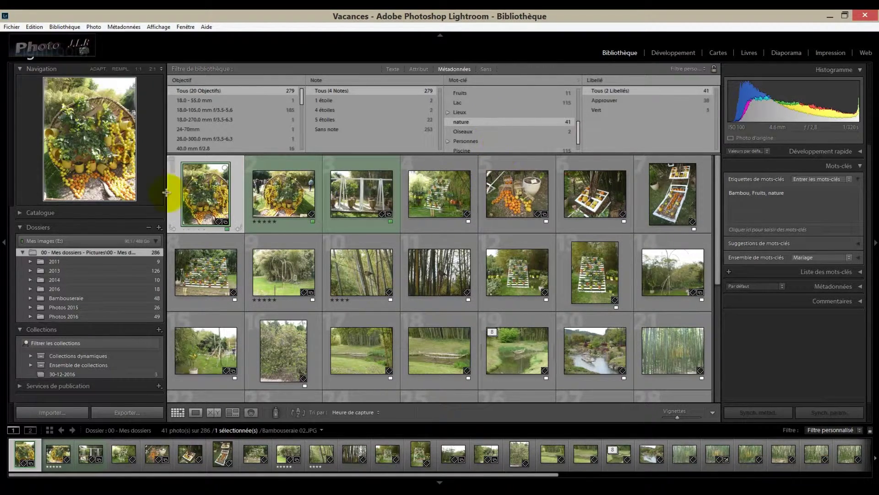
pyautogui.moveTo(716, 239); pyautogui.dragTo(715, 372)
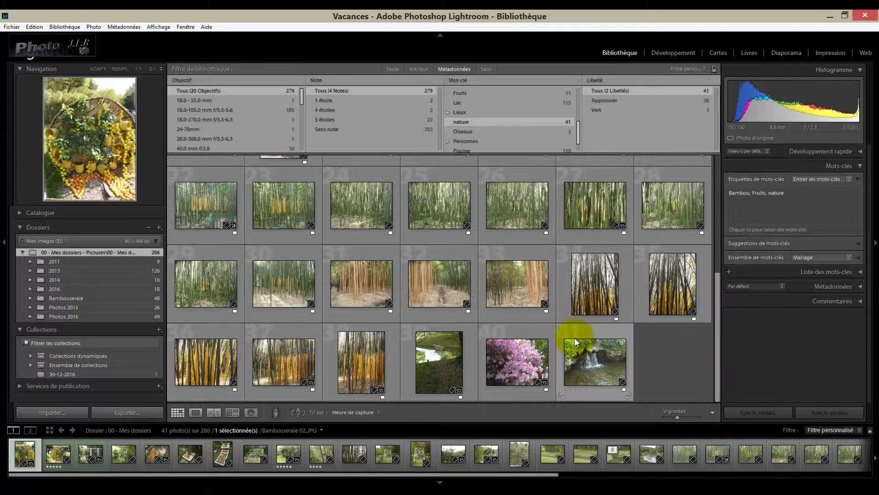
pyautogui.moveTo(719, 327); pyautogui.dragTo(718, 246)
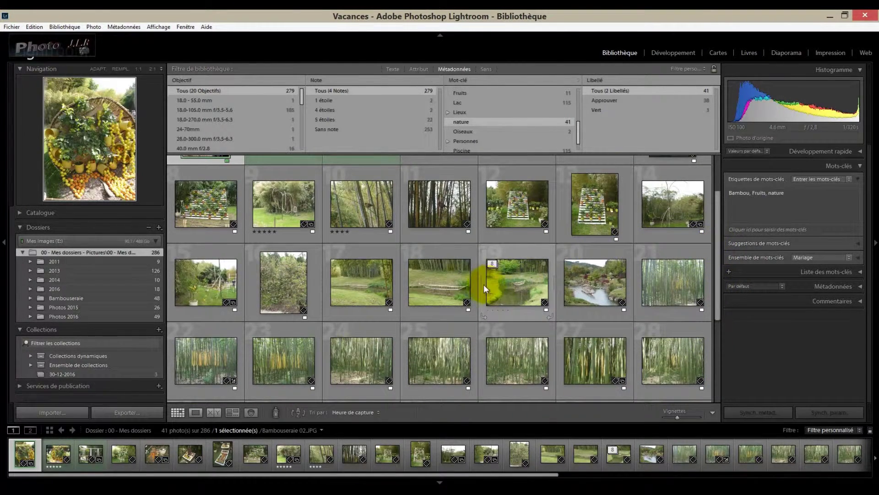
pyautogui.click(553, 285)
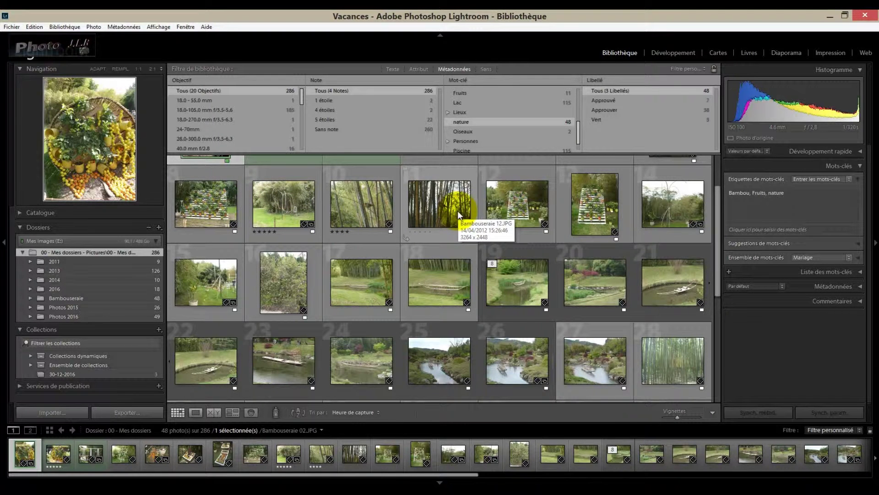
# Filter the photos by the keyword Oiseaux, and switch to the keyword Fruits combined with the label Vert.
pyautogui.click(462, 131)
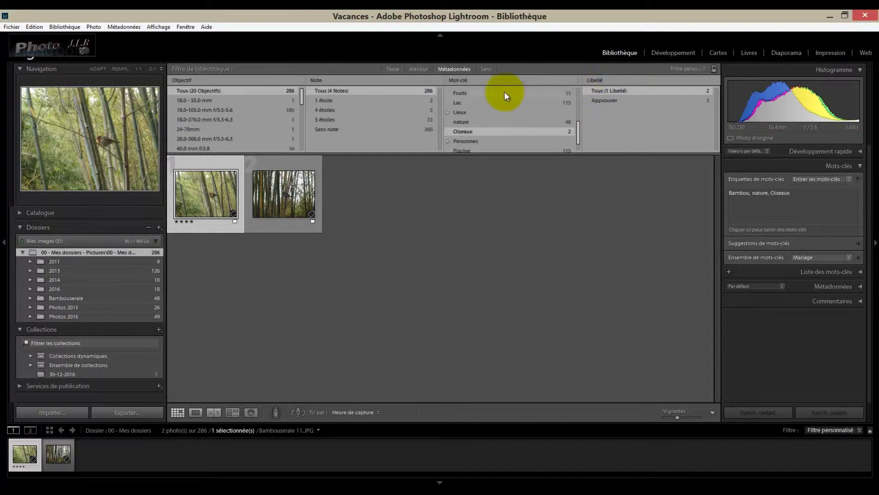
pyautogui.click(457, 93)
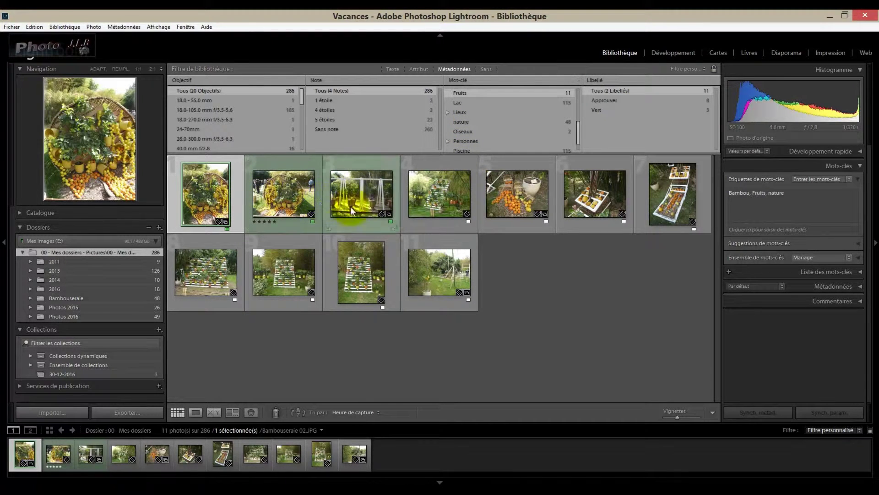
pyautogui.click(641, 91)
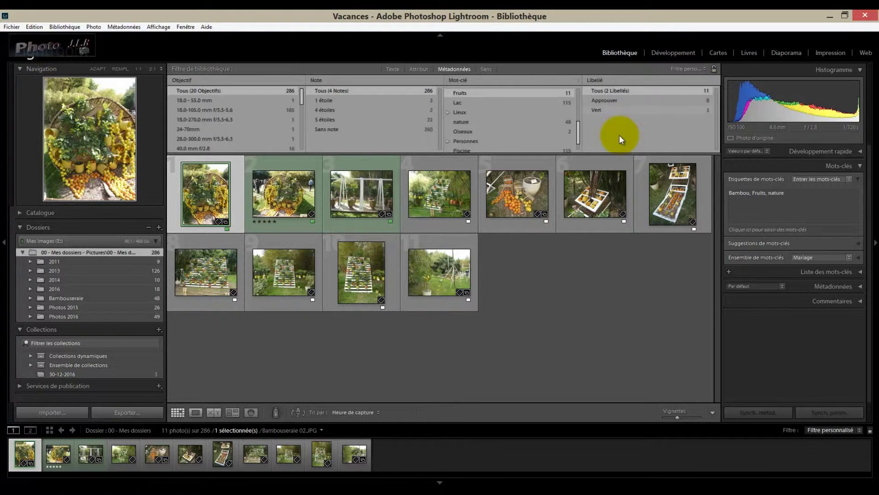
pyautogui.click(604, 110)
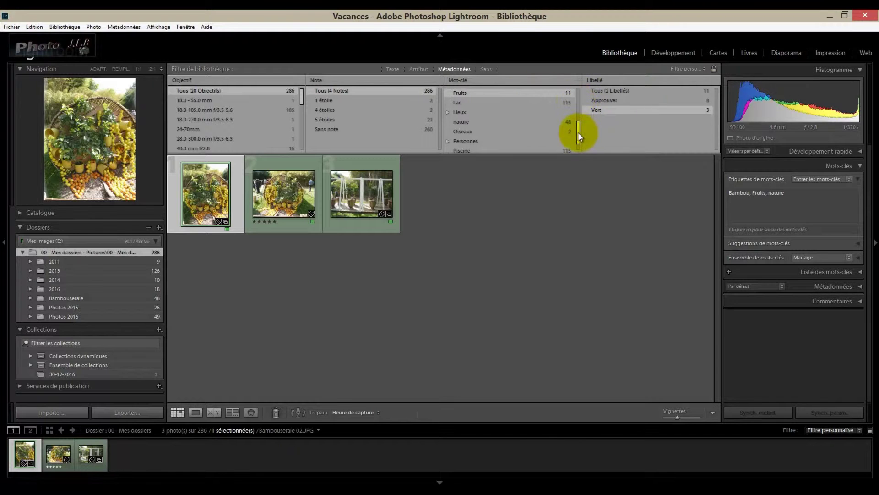
# Clear the metadata filter by resetting the keyword column to all keywords.
pyautogui.moveTo(579, 133); pyautogui.dragTo(579, 83)
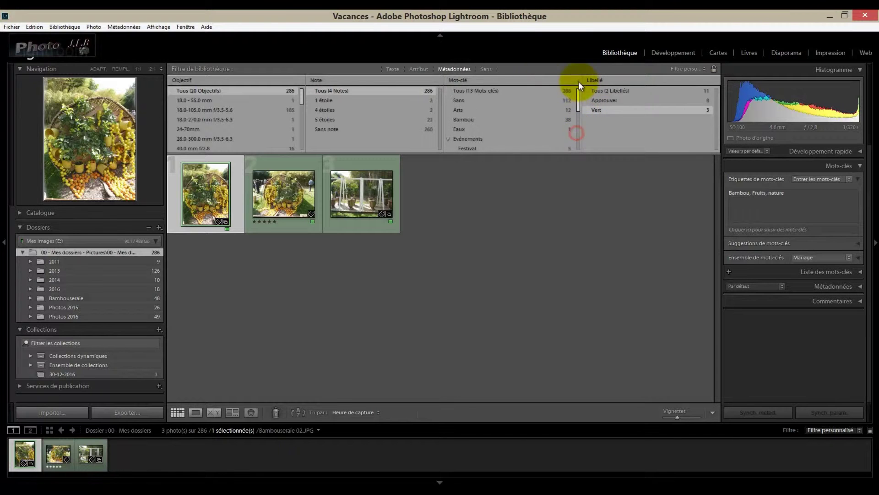
pyautogui.click(460, 92)
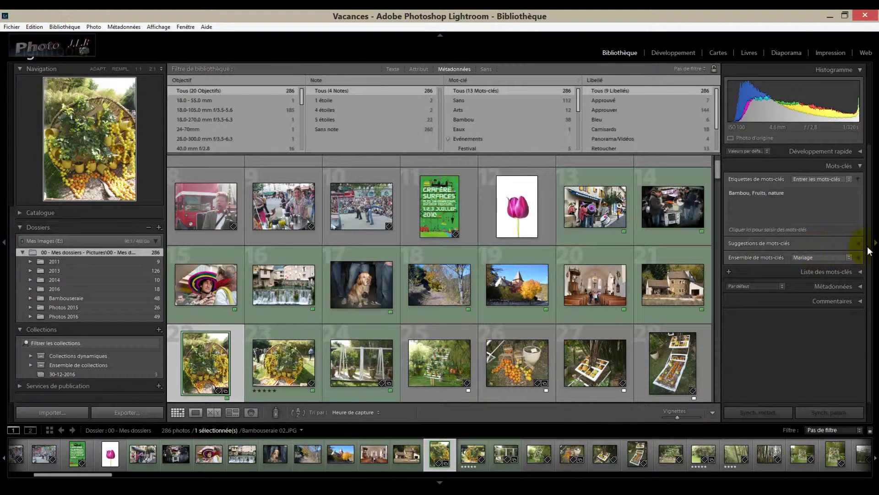
# Expand the keyword set and switch it to the Photographie en plein air preset.
pyautogui.click(858, 259)
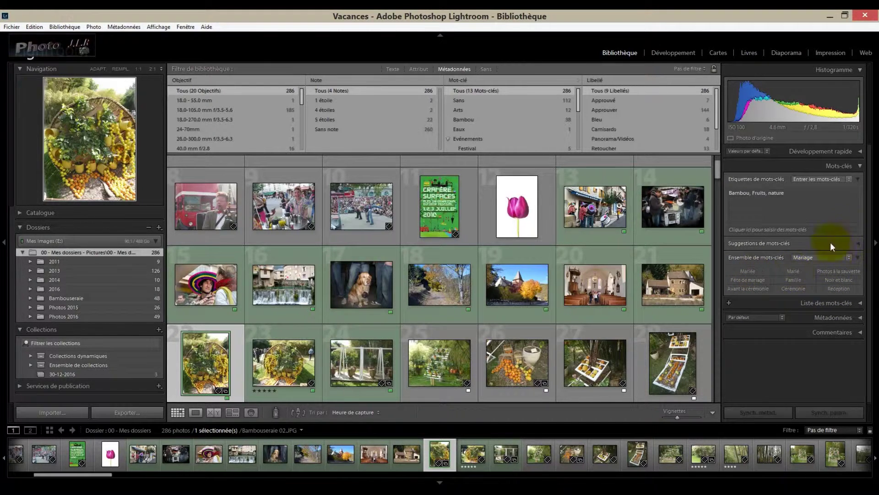
pyautogui.click(848, 257)
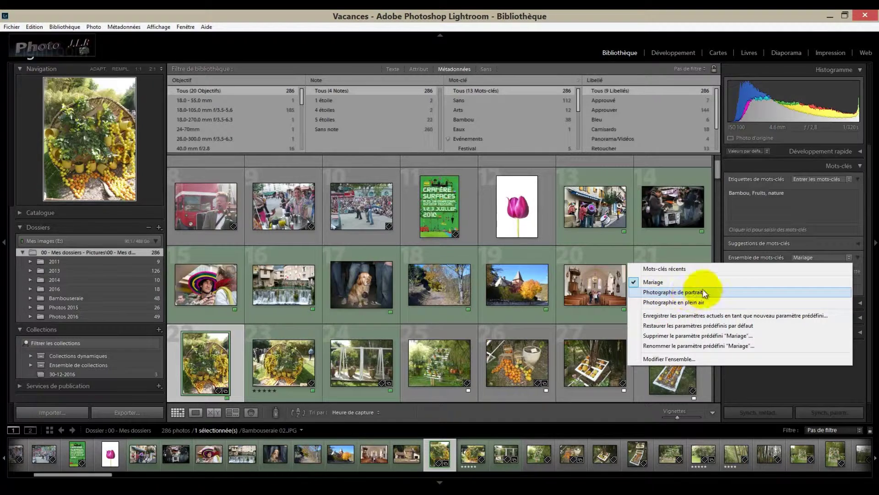
pyautogui.click(662, 302)
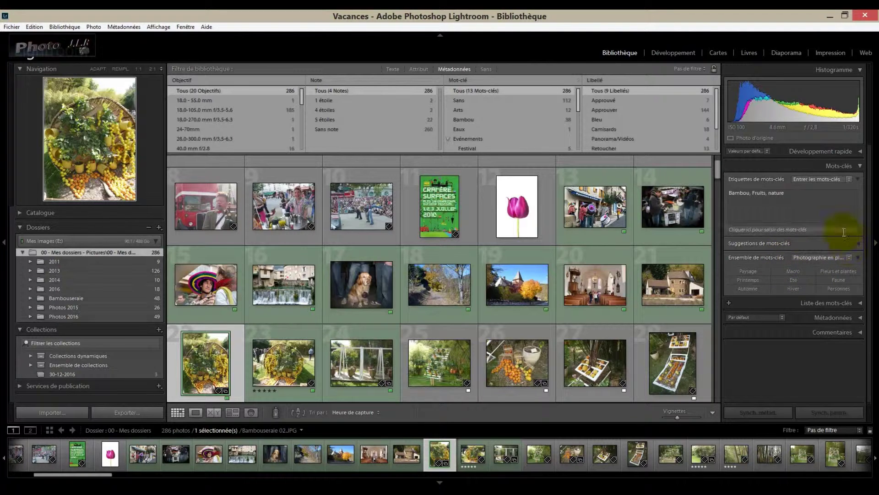
pyautogui.click(849, 257)
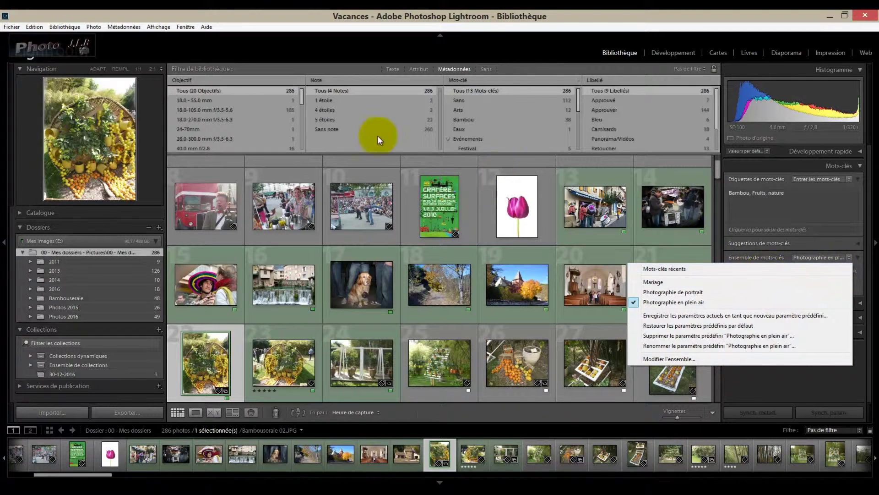
pyautogui.click(117, 27)
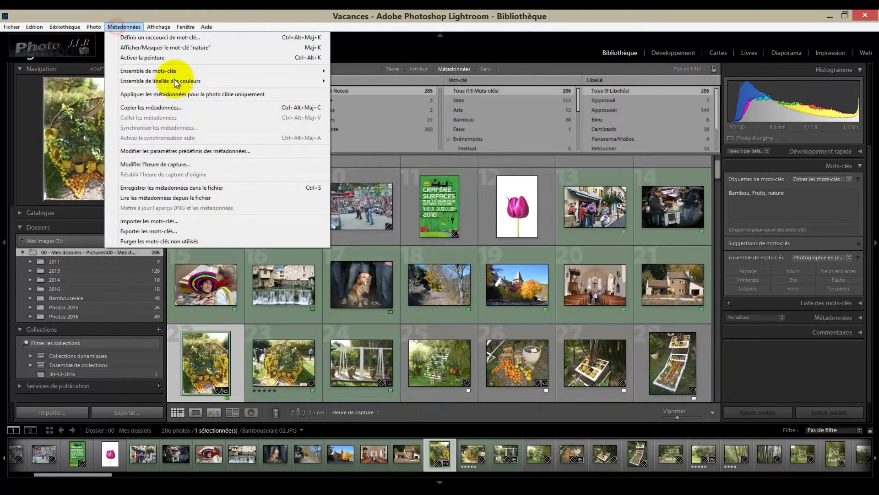
pyautogui.moveTo(157, 76)
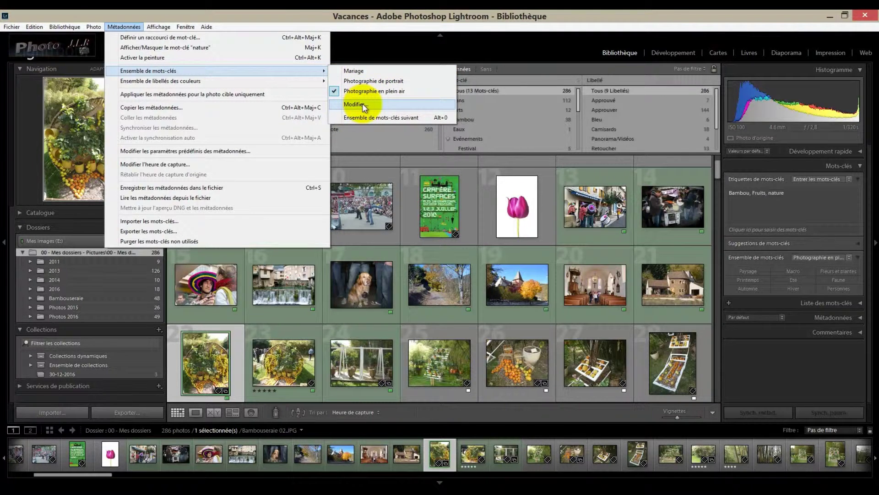
pyautogui.click(774, 375)
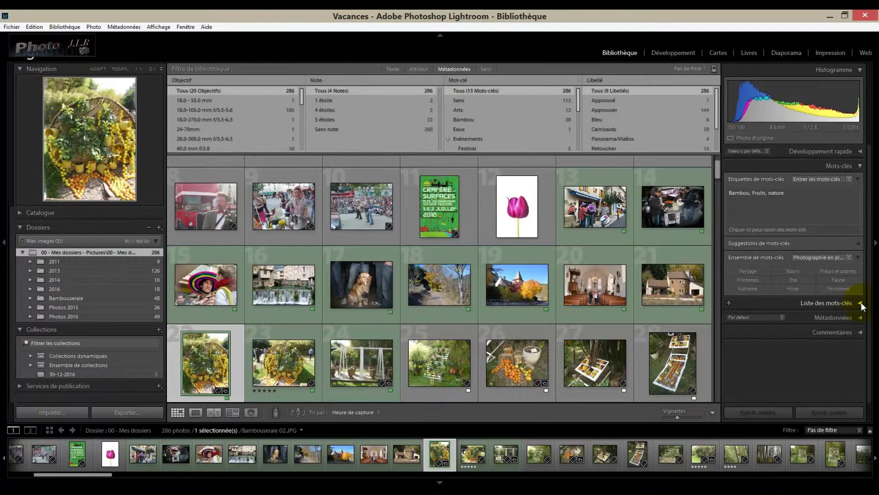
# Edit the Photographie en plein air keyword set, replacing Paysage, Macro and Fleurs et plantes with Fraises, Cerises and Framboises.
pyautogui.click(849, 259)
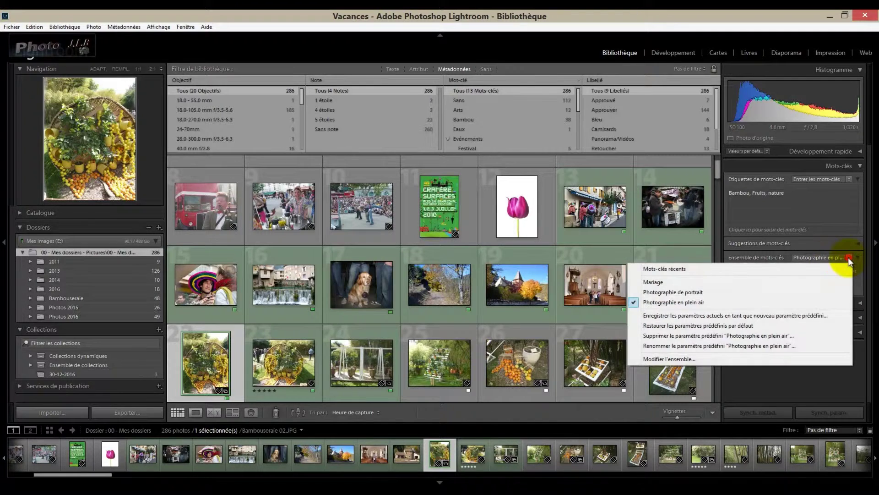
pyautogui.click(678, 358)
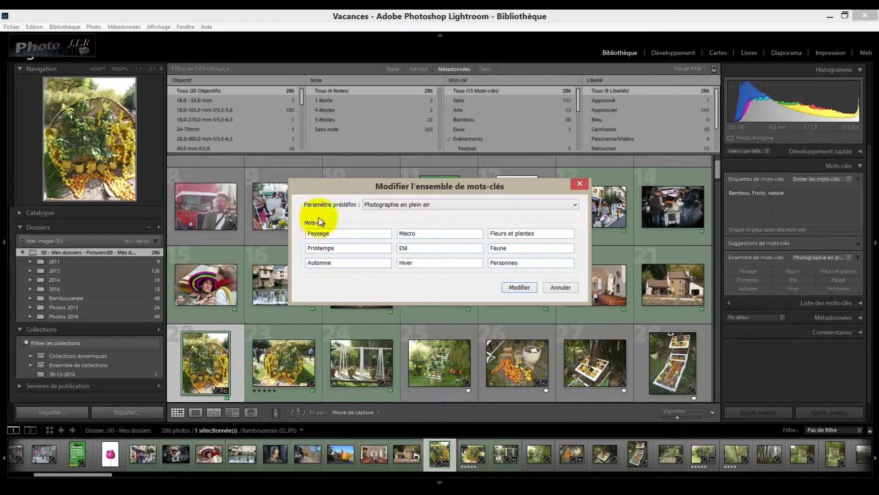
pyautogui.moveTo(334, 232); pyautogui.dragTo(305, 233)
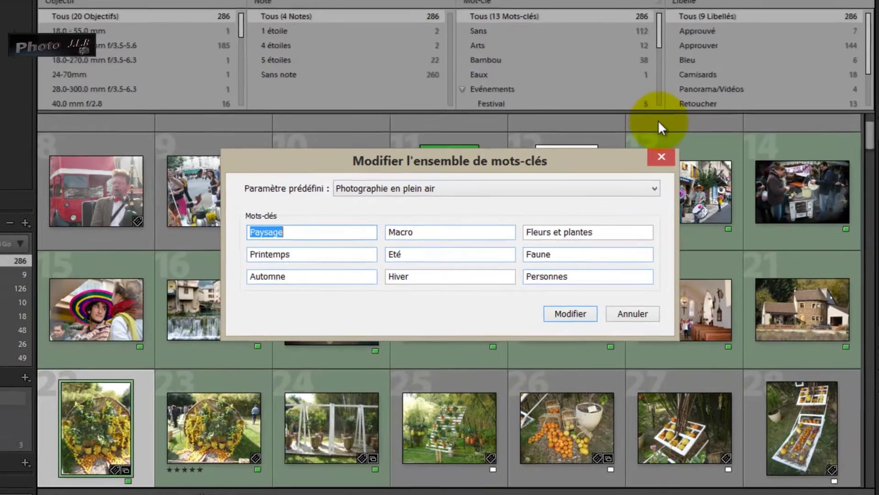
pyautogui.write('Fraises')
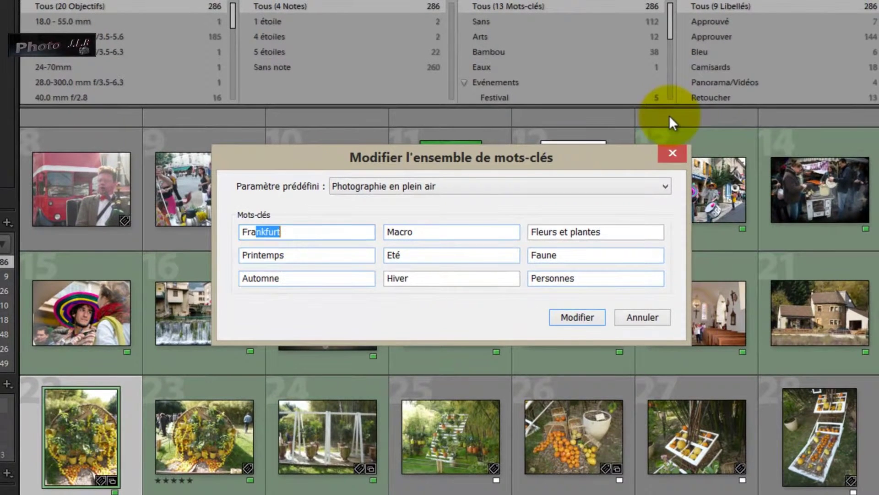
pyautogui.click(414, 233)
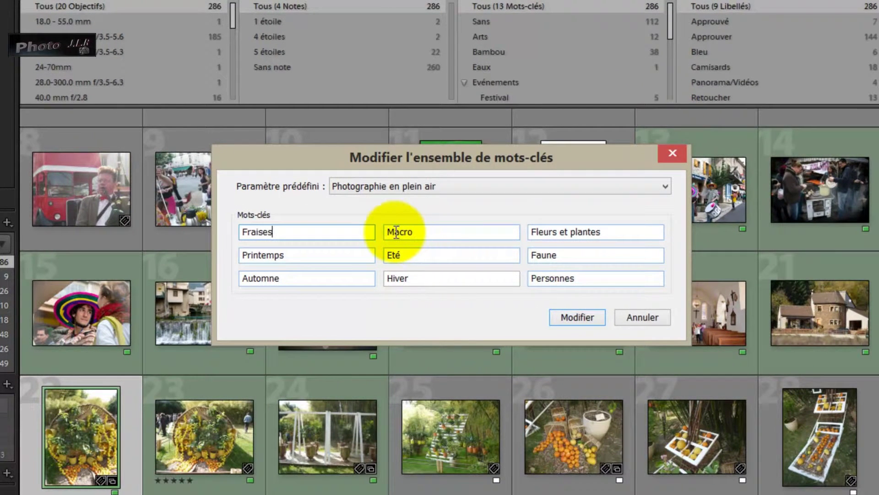
pyautogui.doubleClick(401, 231)
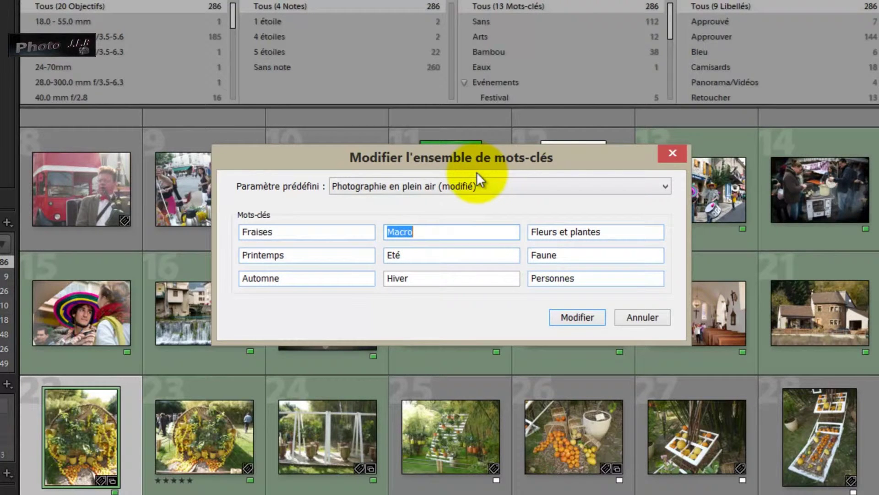
pyautogui.write('Cerises')
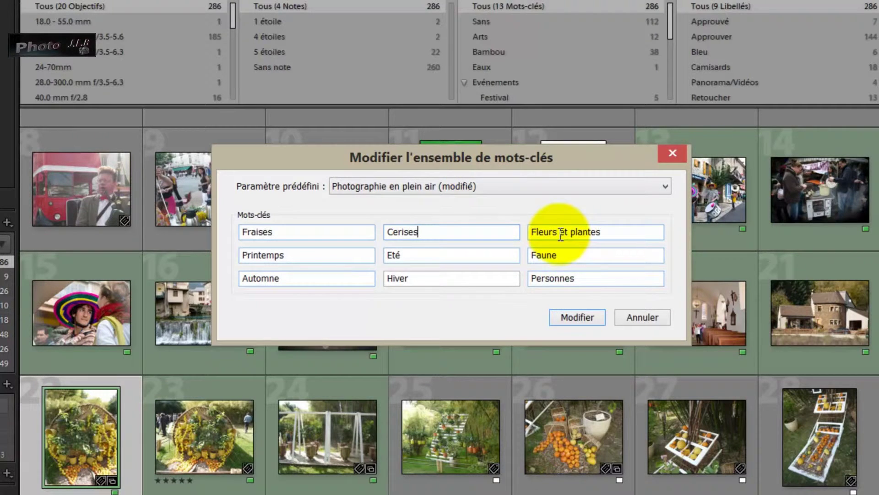
pyautogui.click(545, 230)
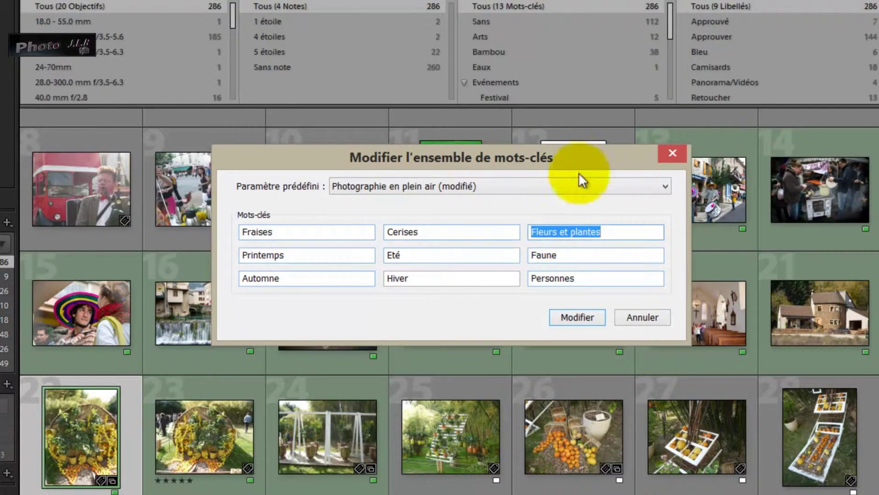
pyautogui.write('Frambo')
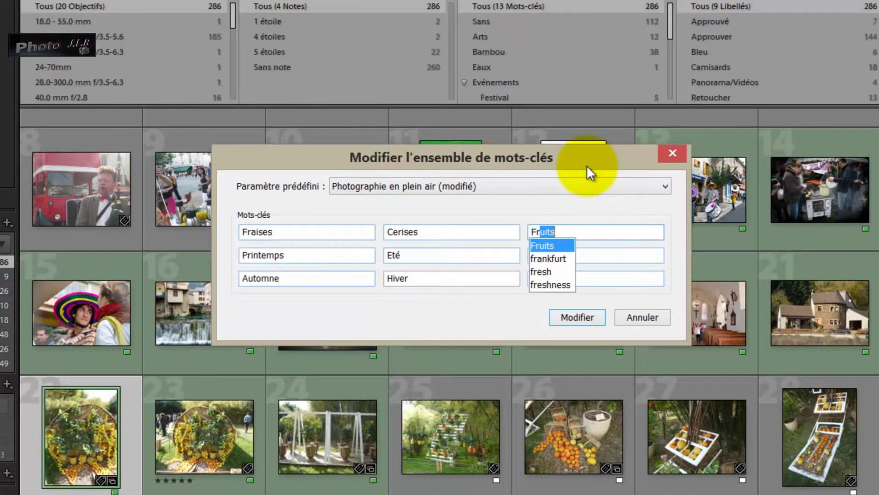
pyautogui.write('ises')
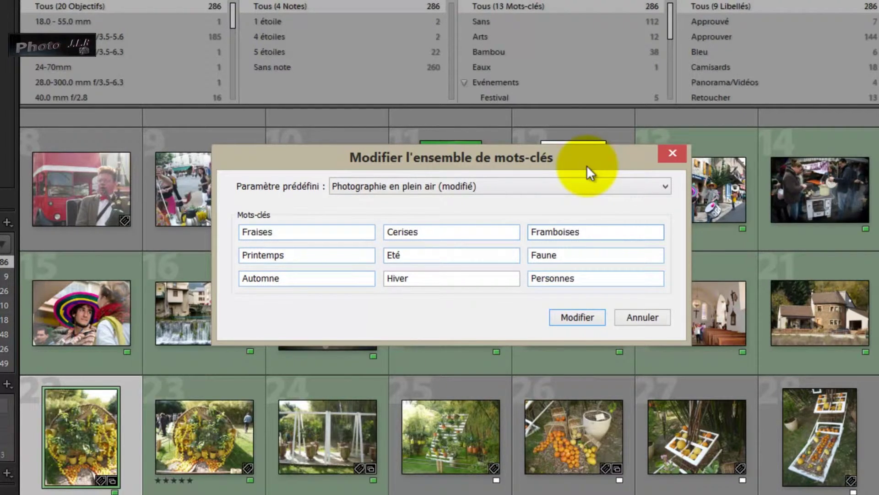
# Replace the second-row keywords Printemps, Eté and Faune with Myrtille, Groseilles and Mûres.
pyautogui.doubleClick(293, 255)
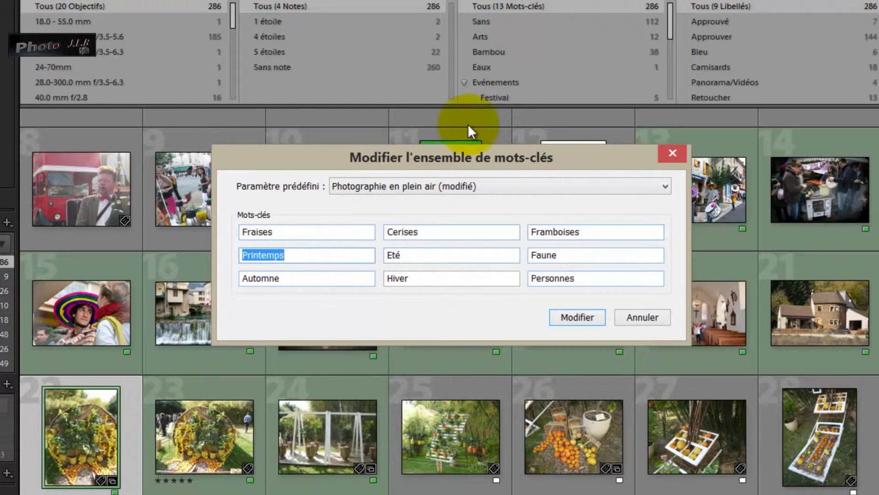
pyautogui.write('Myrt')
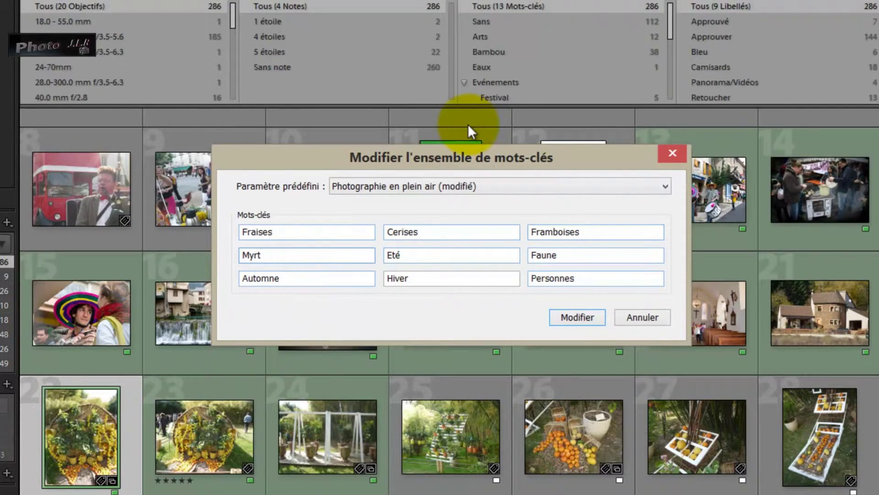
pyautogui.write('ille')
pyautogui.doubleClick(403, 253)
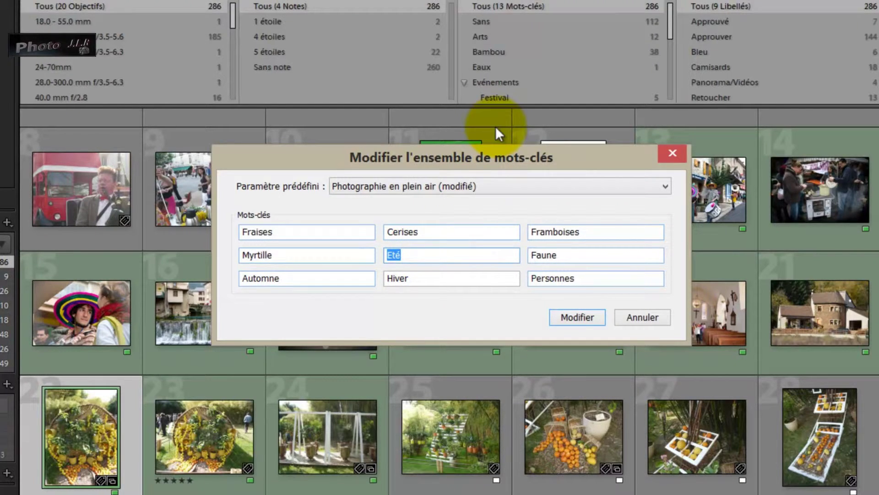
pyautogui.write('Gro')
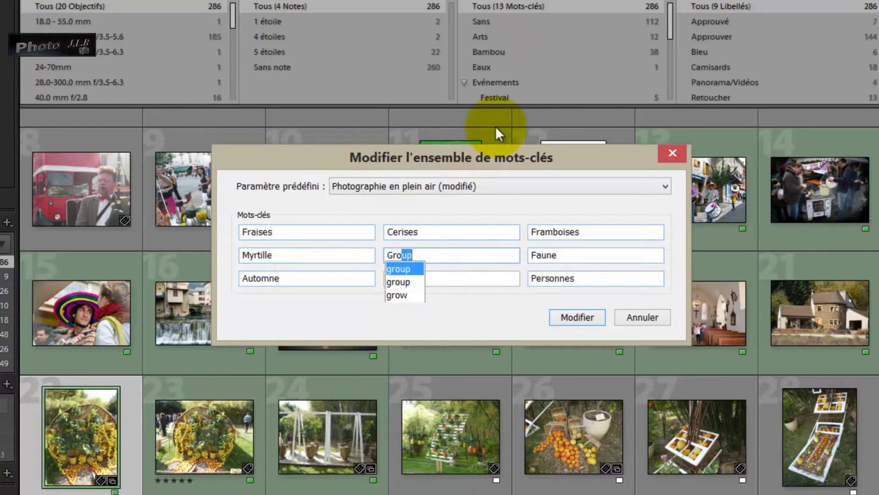
pyautogui.write('seilles')
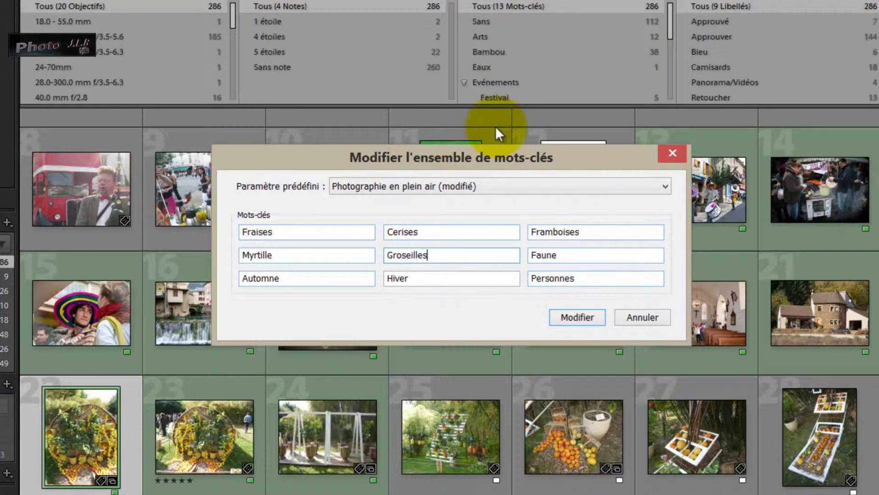
pyautogui.doubleClick(563, 255)
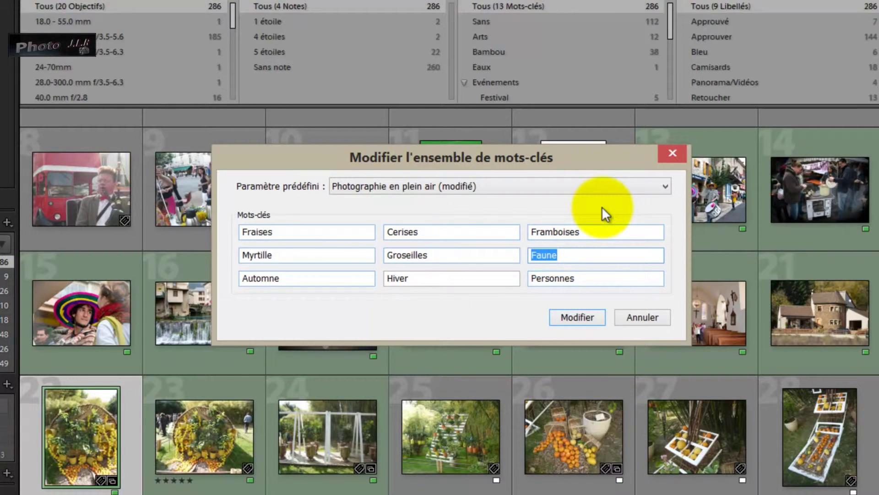
pyautogui.write('Mûr')
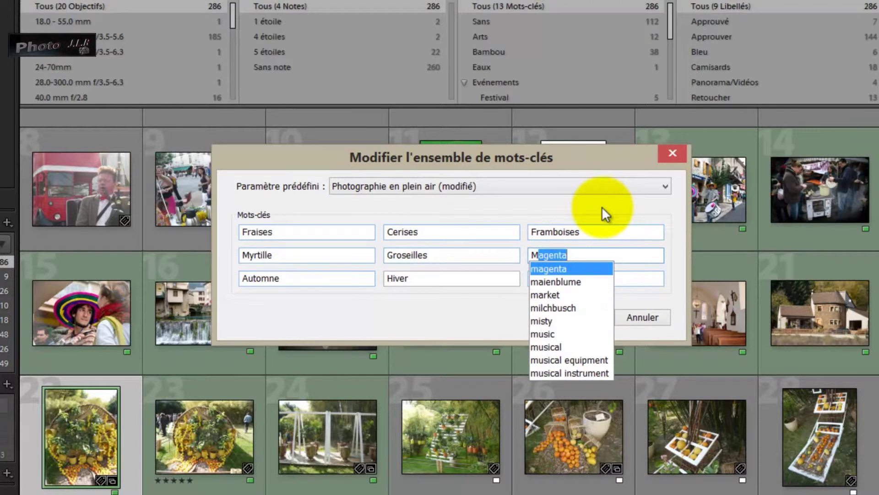
pyautogui.write('es')
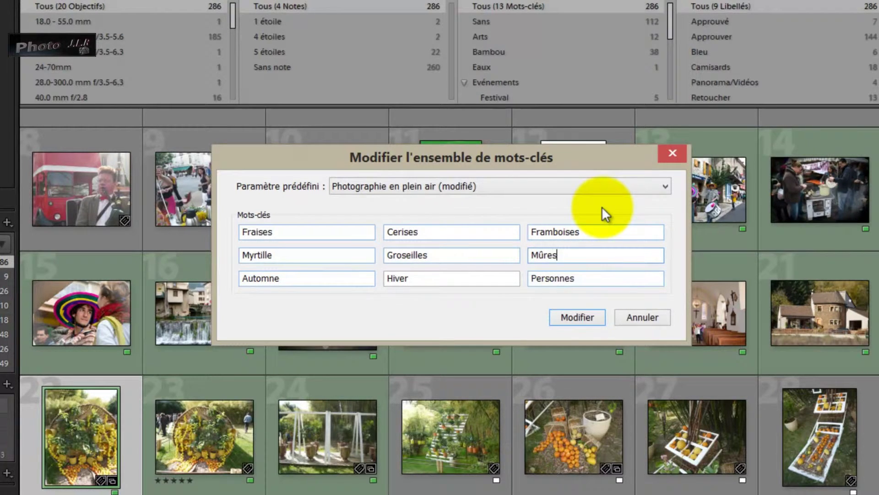
# Replace the keyword Automne with Cassis and clear the Hiver and Personnes entries from the third row.
pyautogui.doubleClick(285, 278)
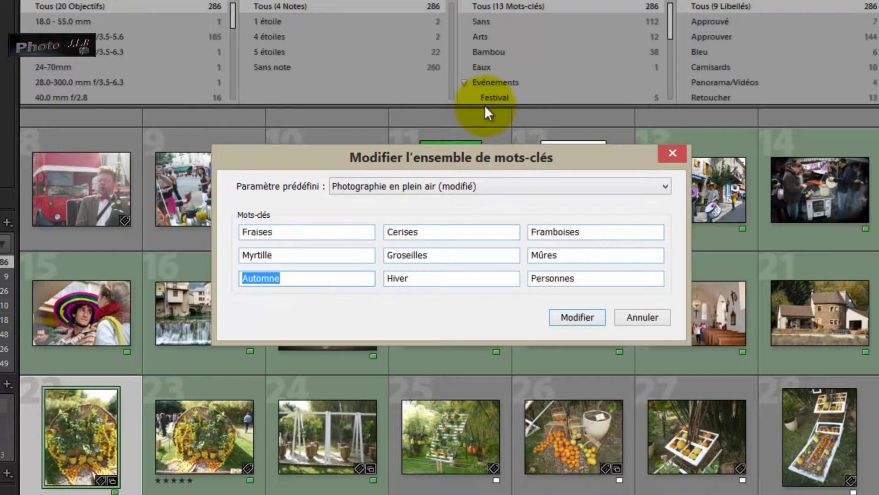
pyautogui.write('Cassis')
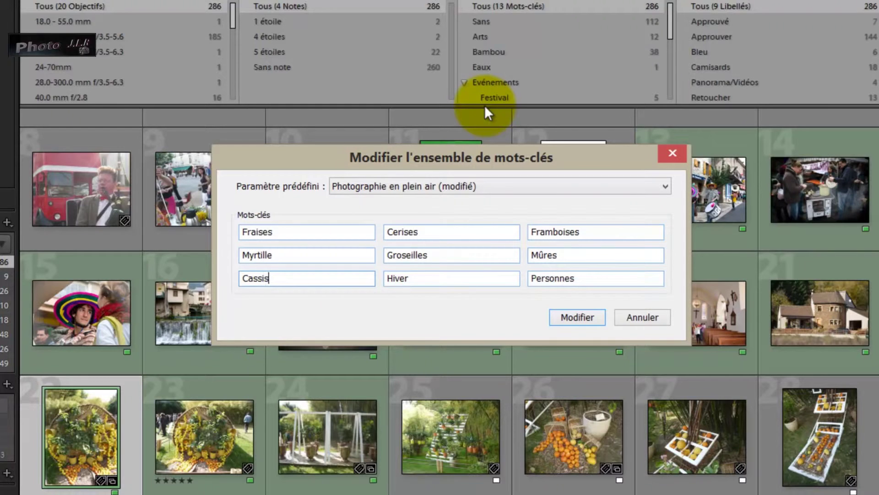
pyautogui.doubleClick(415, 278)
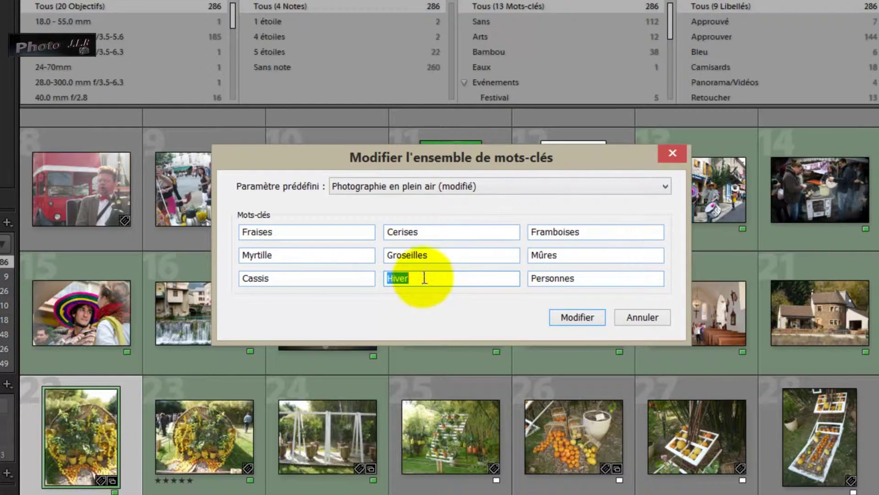
pyautogui.press('Delete')
pyautogui.doubleClick(584, 276)
pyautogui.press('Delete')
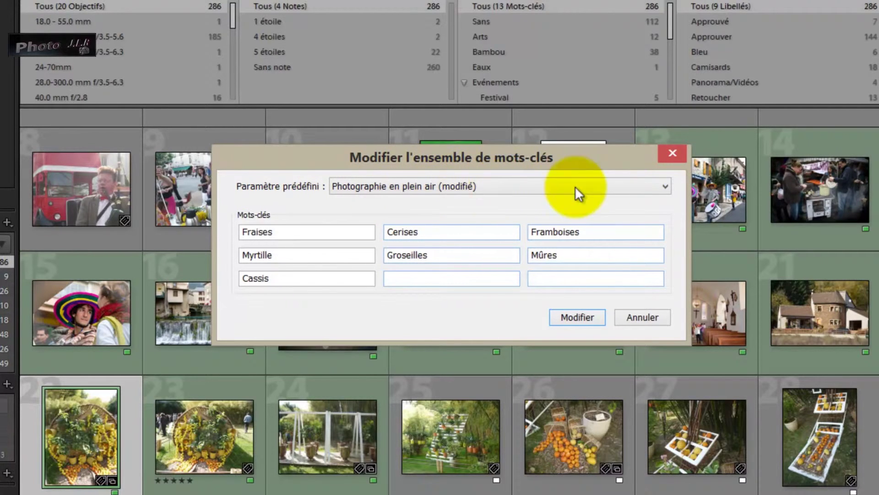
# Save the edited keyword set as a new preset named Fruits Rouges.
pyautogui.click(666, 187)
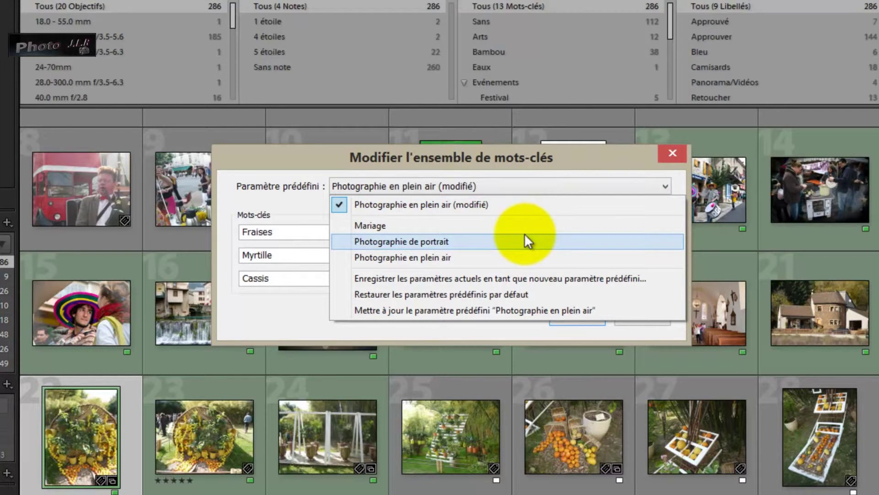
pyautogui.click(502, 282)
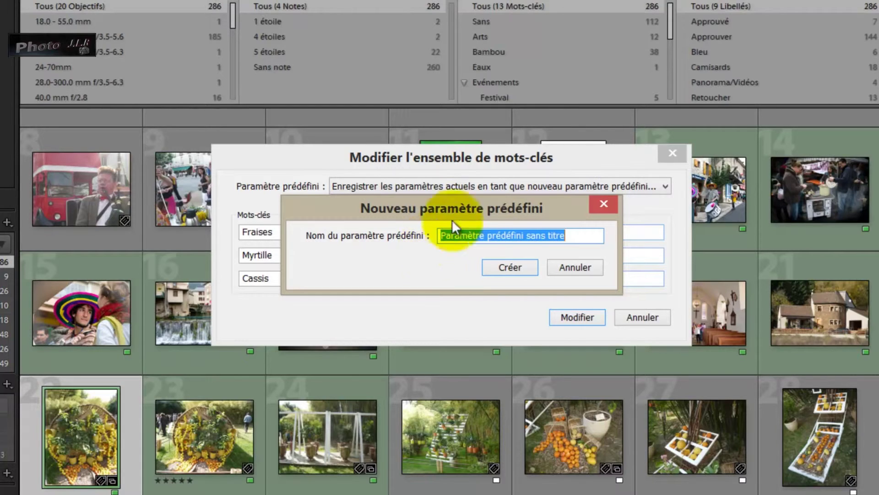
pyautogui.write('Fruit')
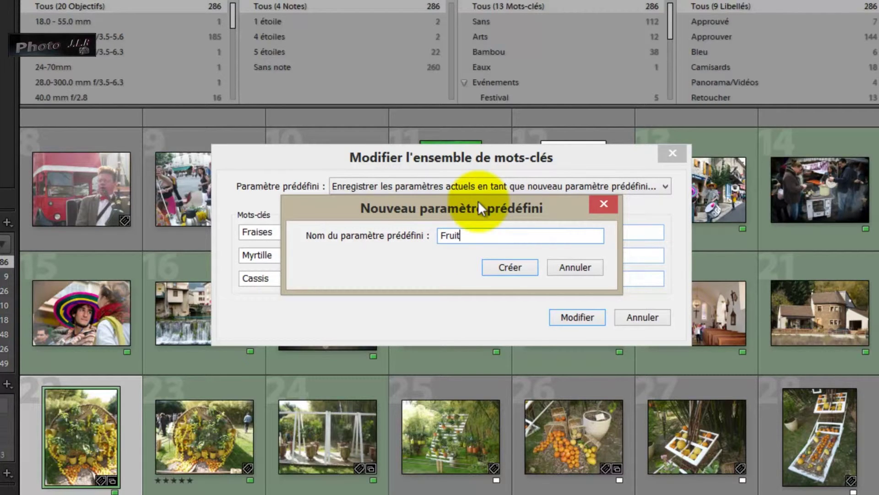
pyautogui.write('s Rouges')
pyautogui.click(516, 268)
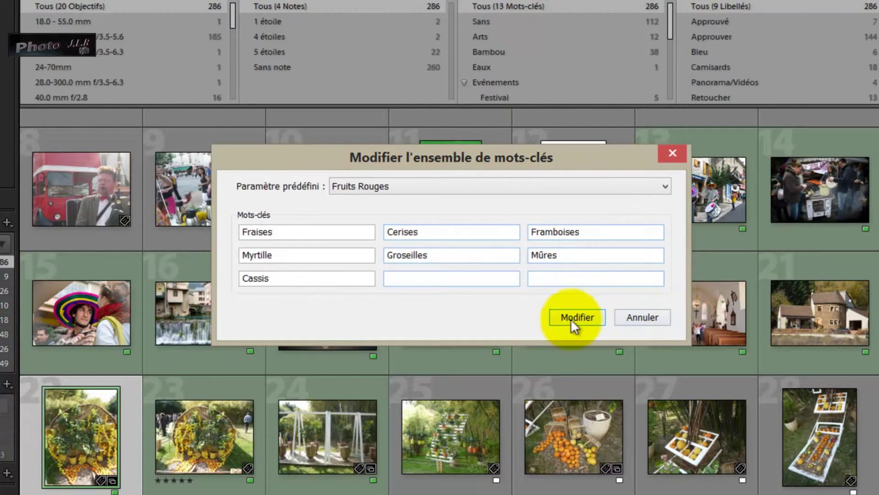
# Leave the keyword set editor and make Fruits Rouges the active keyword set.
pyautogui.click(672, 153)
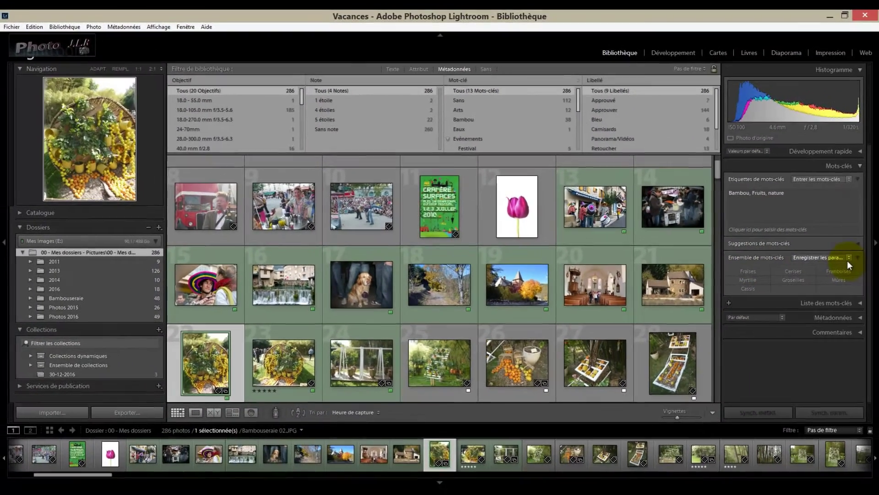
pyautogui.click(849, 257)
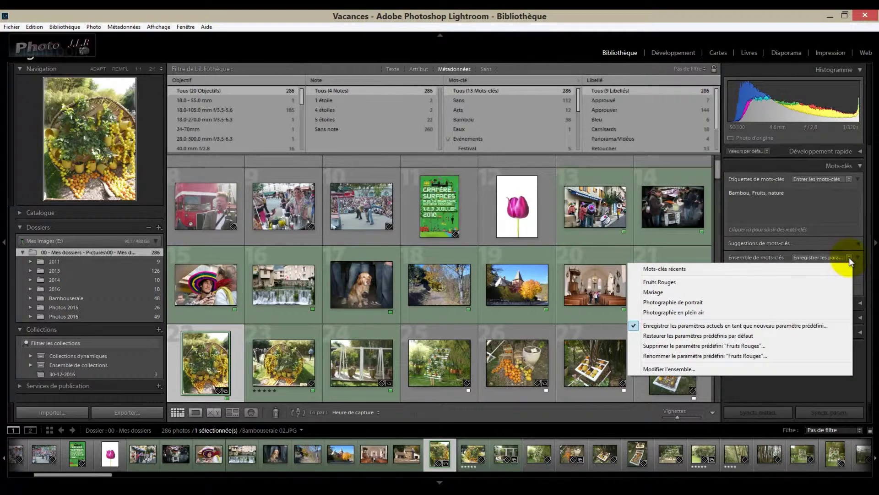
pyautogui.click(668, 283)
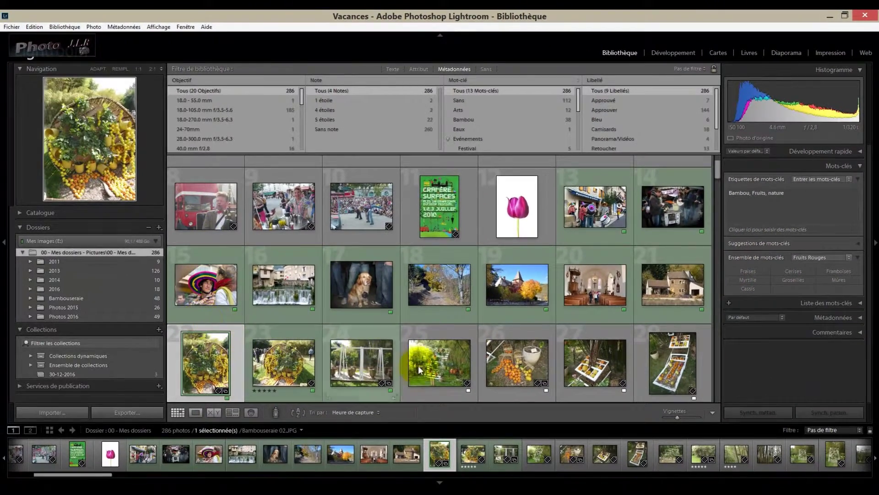
# View the photo Bambouseraie 02.JPG enlarged in Loupe view and return to the grid.
pyautogui.click(210, 364)
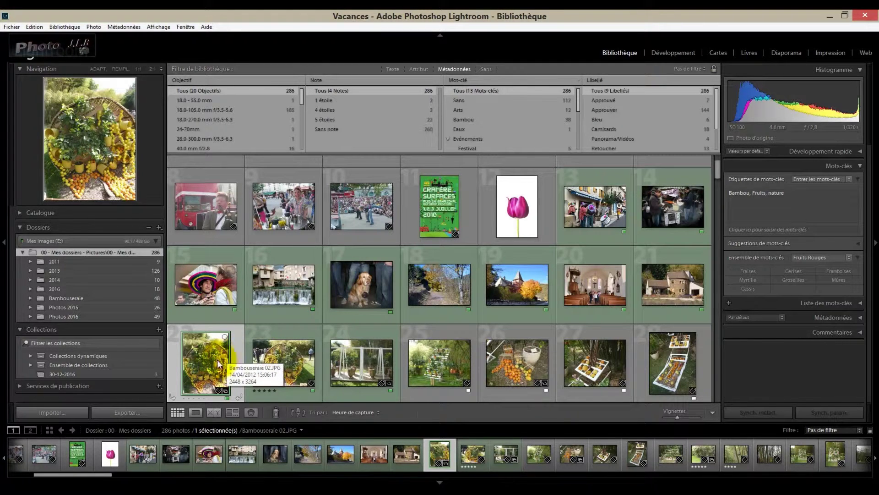
pyautogui.doubleClick(218, 358)
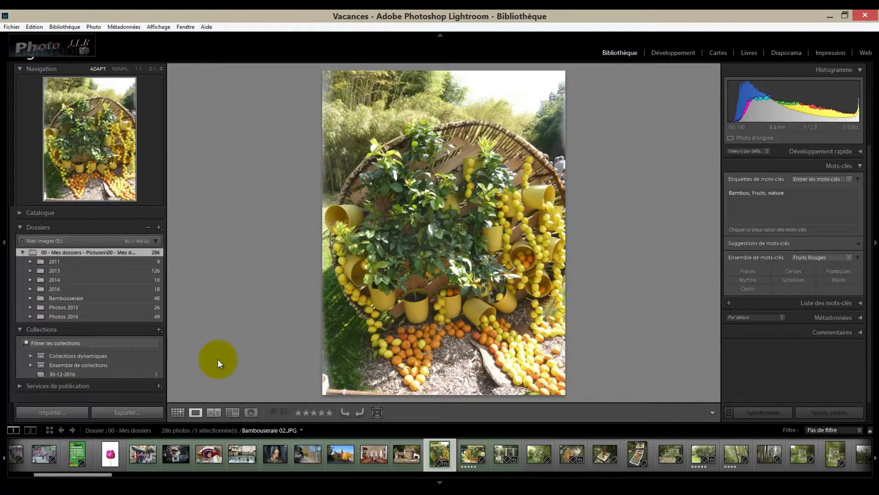
pyautogui.press('g')
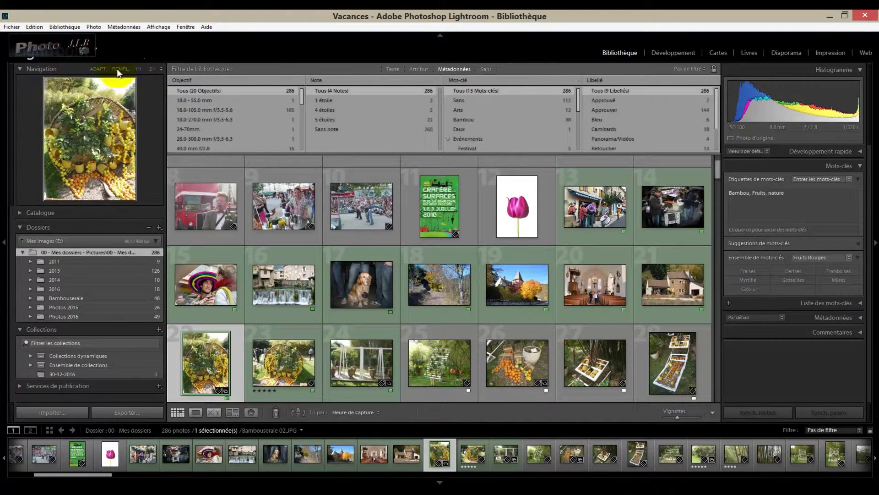
# Purge the unused keywords from the catalog.
pyautogui.click(128, 26)
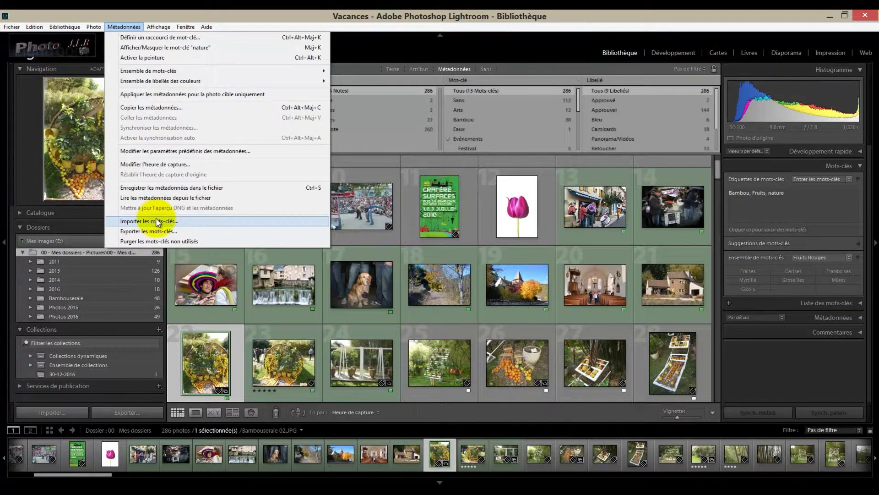
pyautogui.click(133, 241)
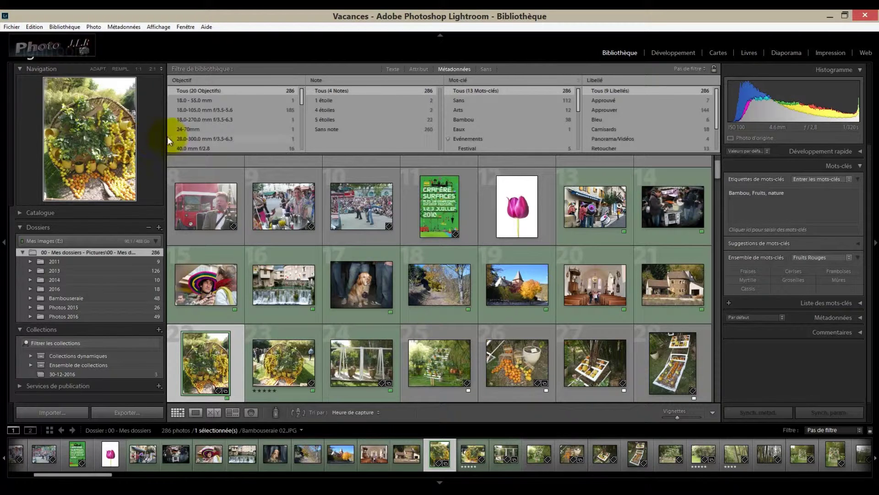
# Export the catalog's keywords as a txt file named Mots clés Lightroom in the personal documents folder on drive D:.
pyautogui.click(121, 26)
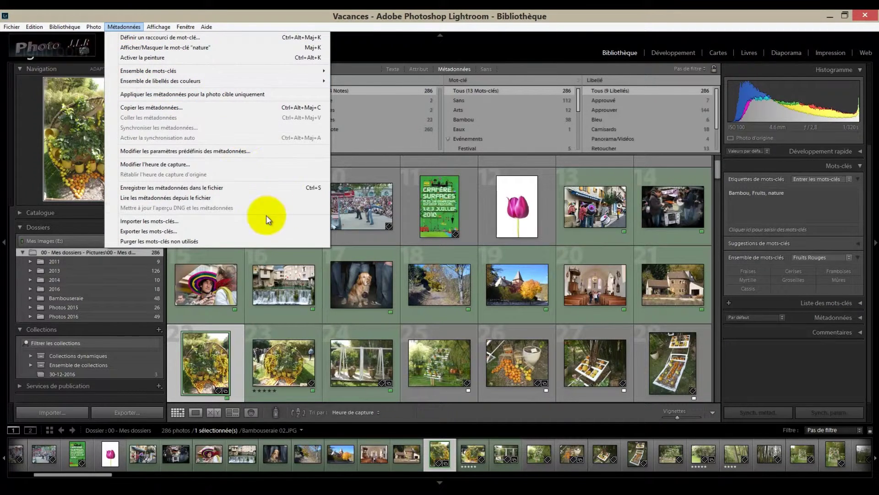
pyautogui.click(147, 230)
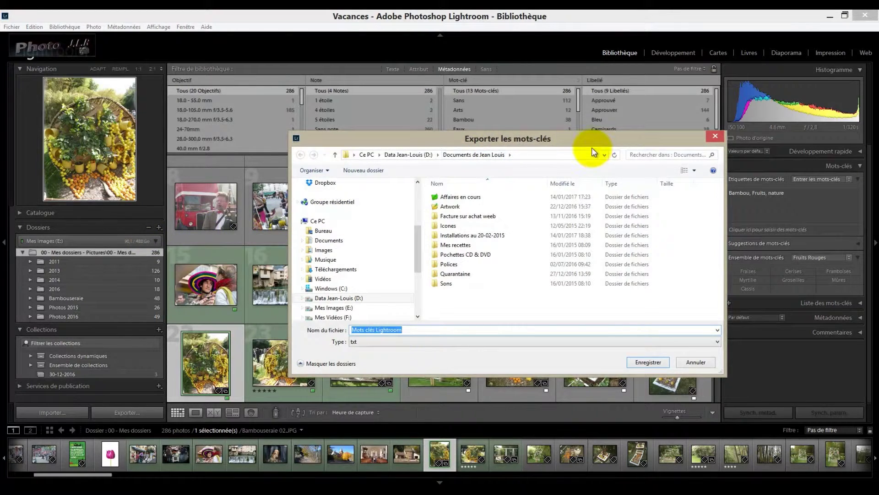
pyautogui.moveTo(593, 139); pyautogui.dragTo(600, 79)
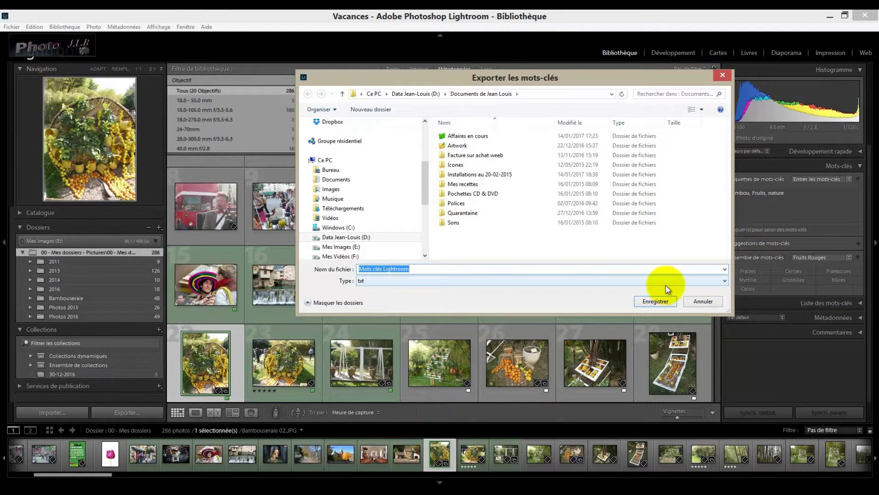
pyautogui.click(657, 301)
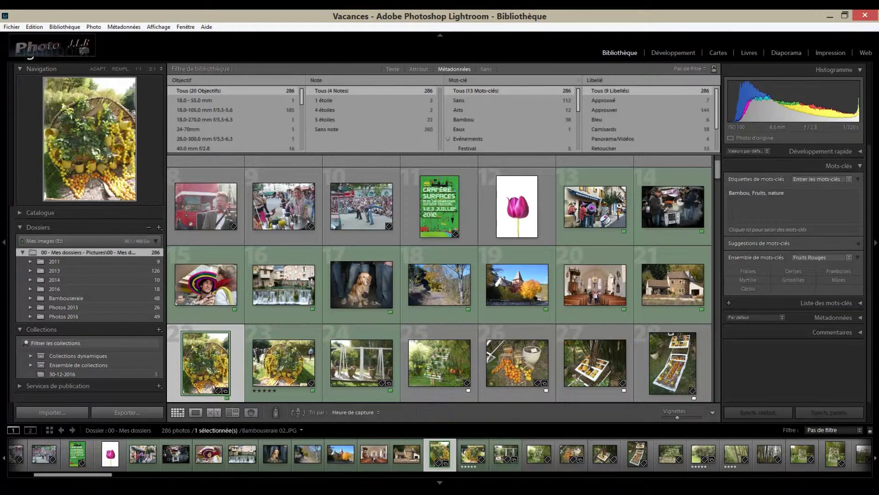
# Switch to File Explorer, open the exported Mots clés Lightroom text file to review its keyword list, and close the file and folder windows.
pyautogui.click(69, 484)
pyautogui.click(142, 166)
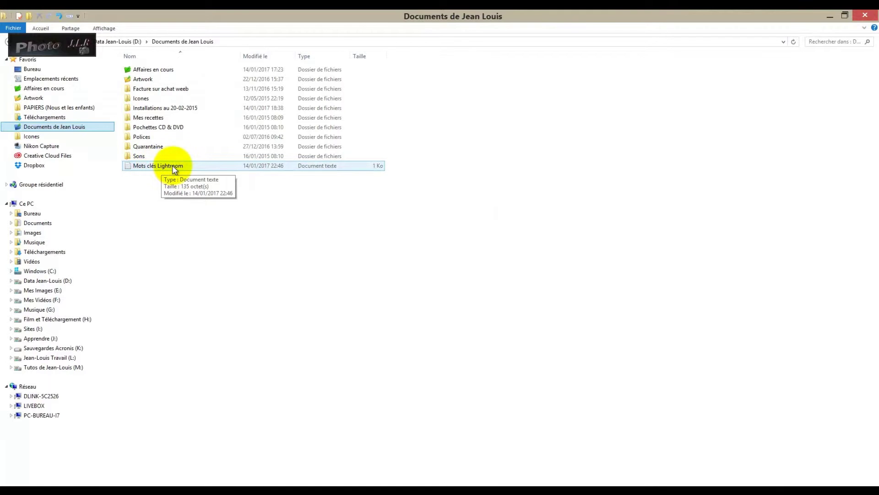
pyautogui.doubleClick(129, 166)
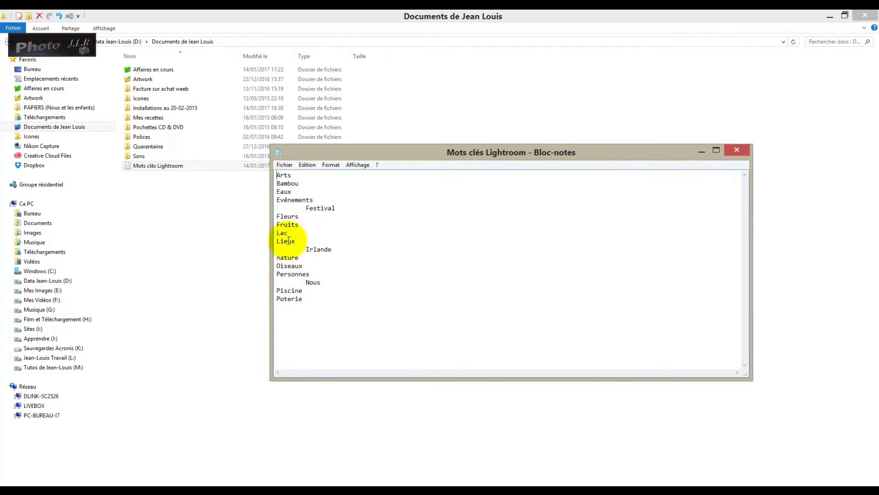
pyautogui.click(131, 169)
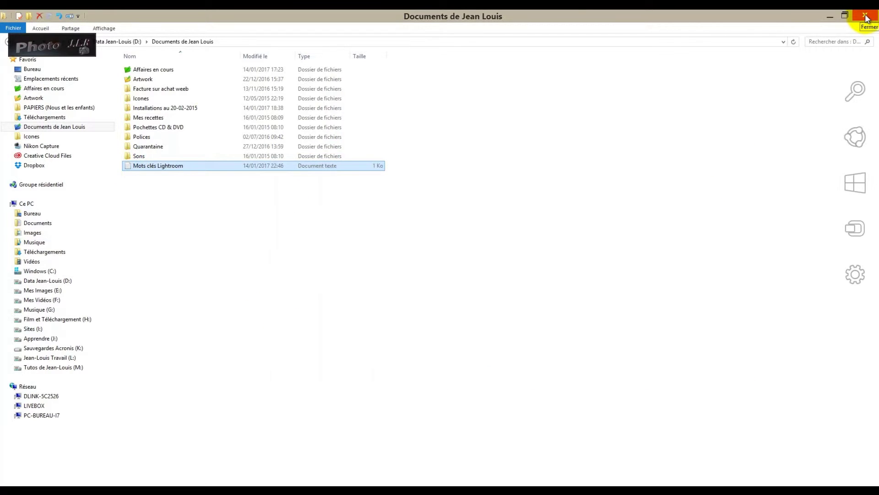
pyautogui.click(865, 15)
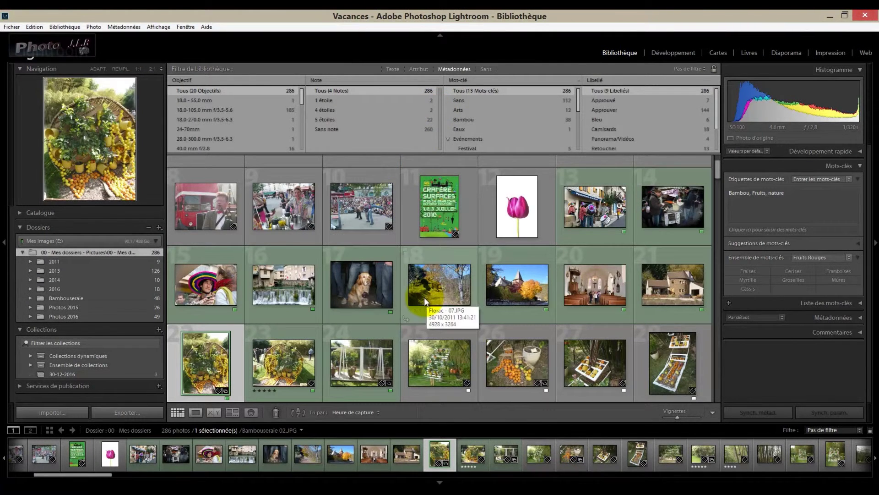